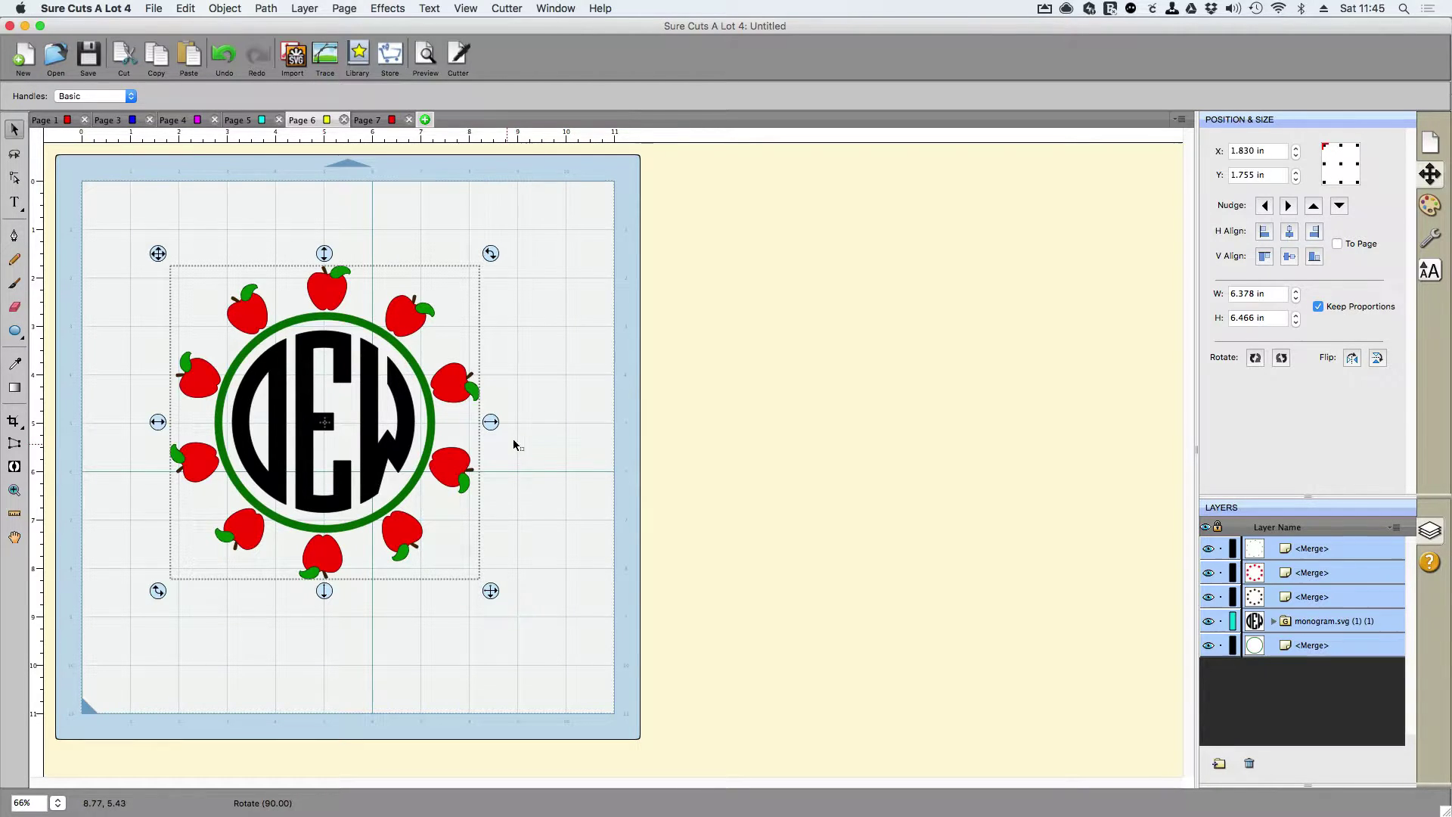
- Go to Page 7, showing the apple's leaf, body and stem layers
click(371, 120)
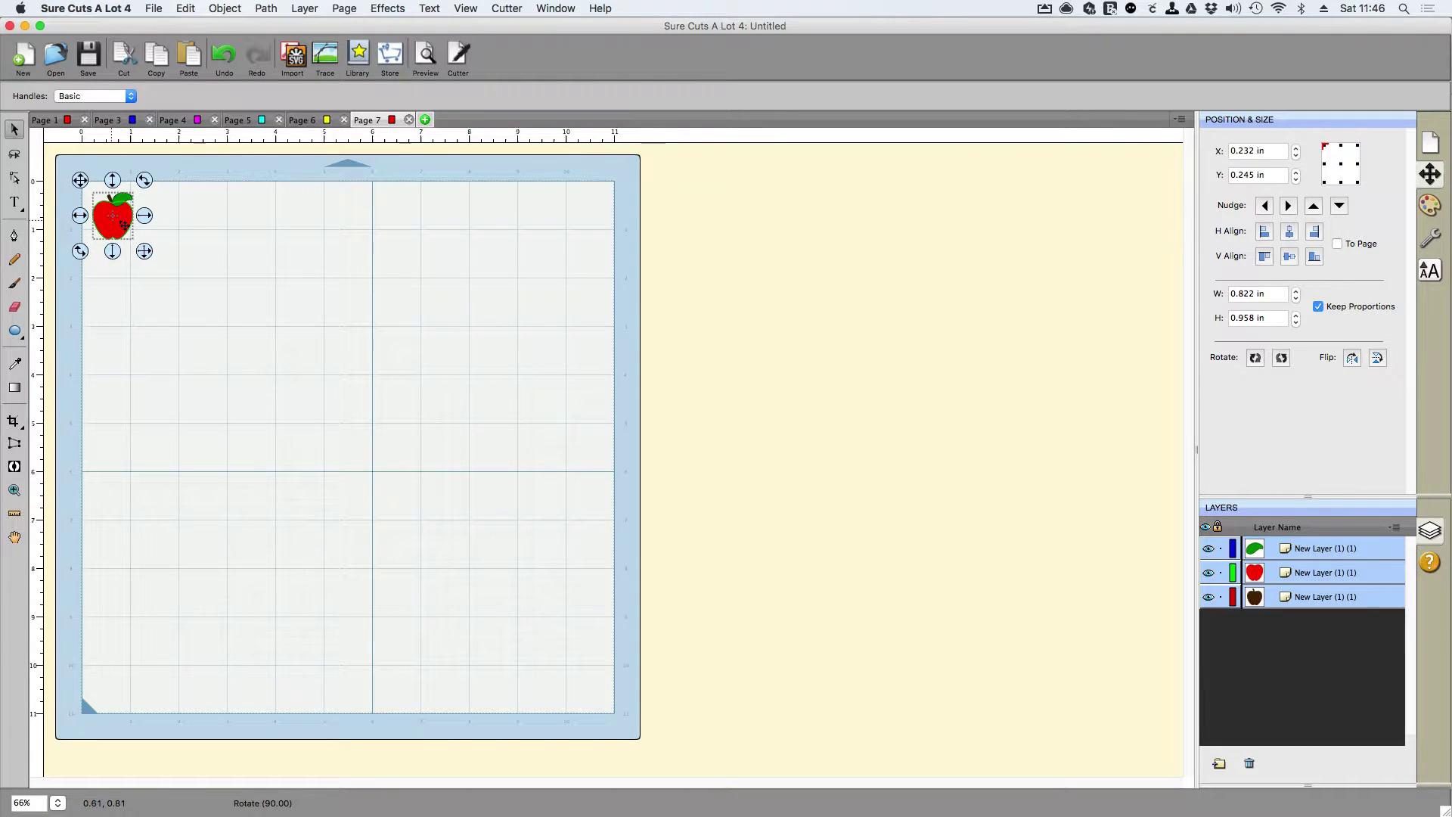
- Group the apple's leaf, body and stem, and nudge it to X 1.090 in, Y 0.666 in
click(224, 9)
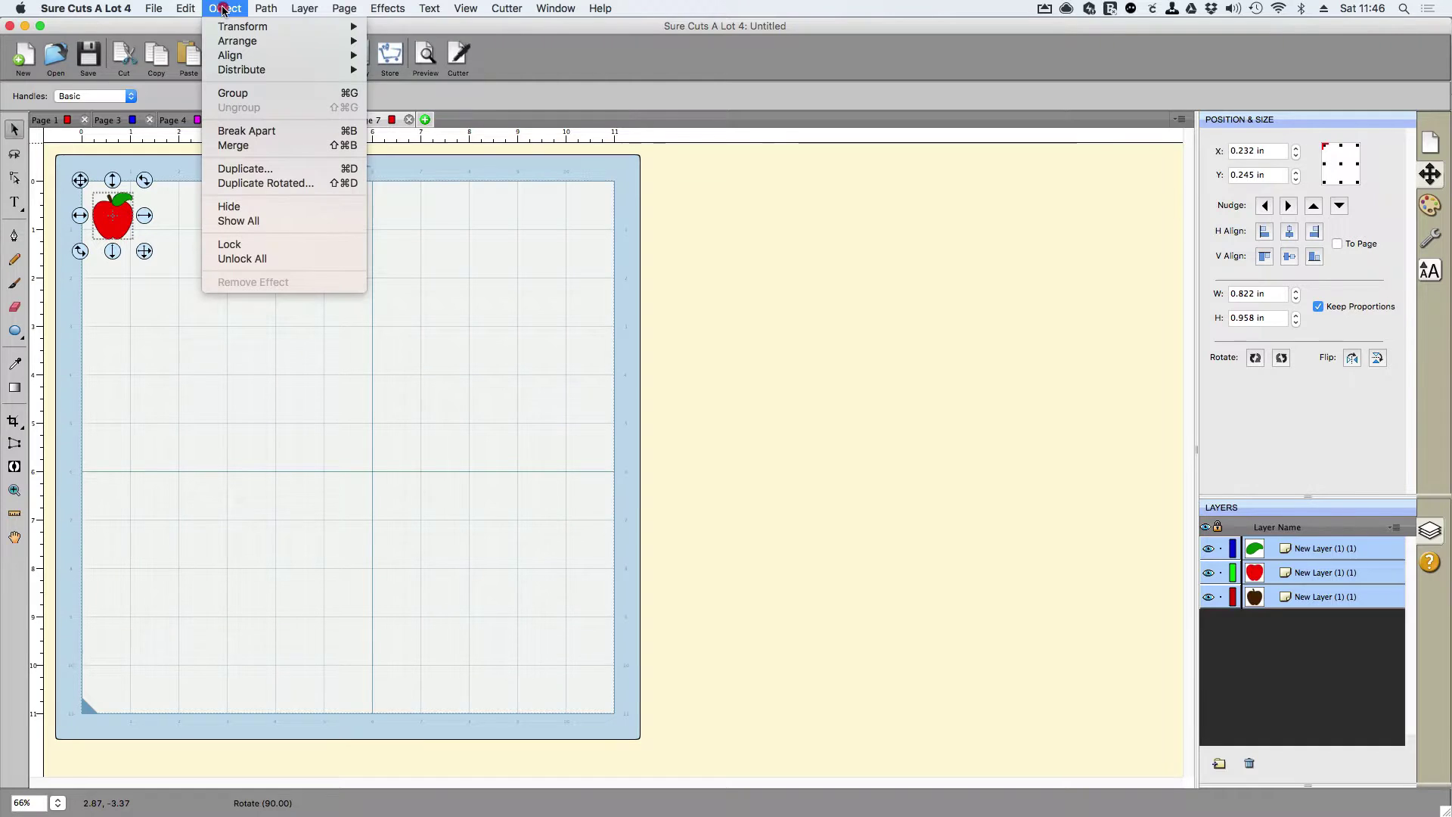
click(231, 93)
click(239, 280)
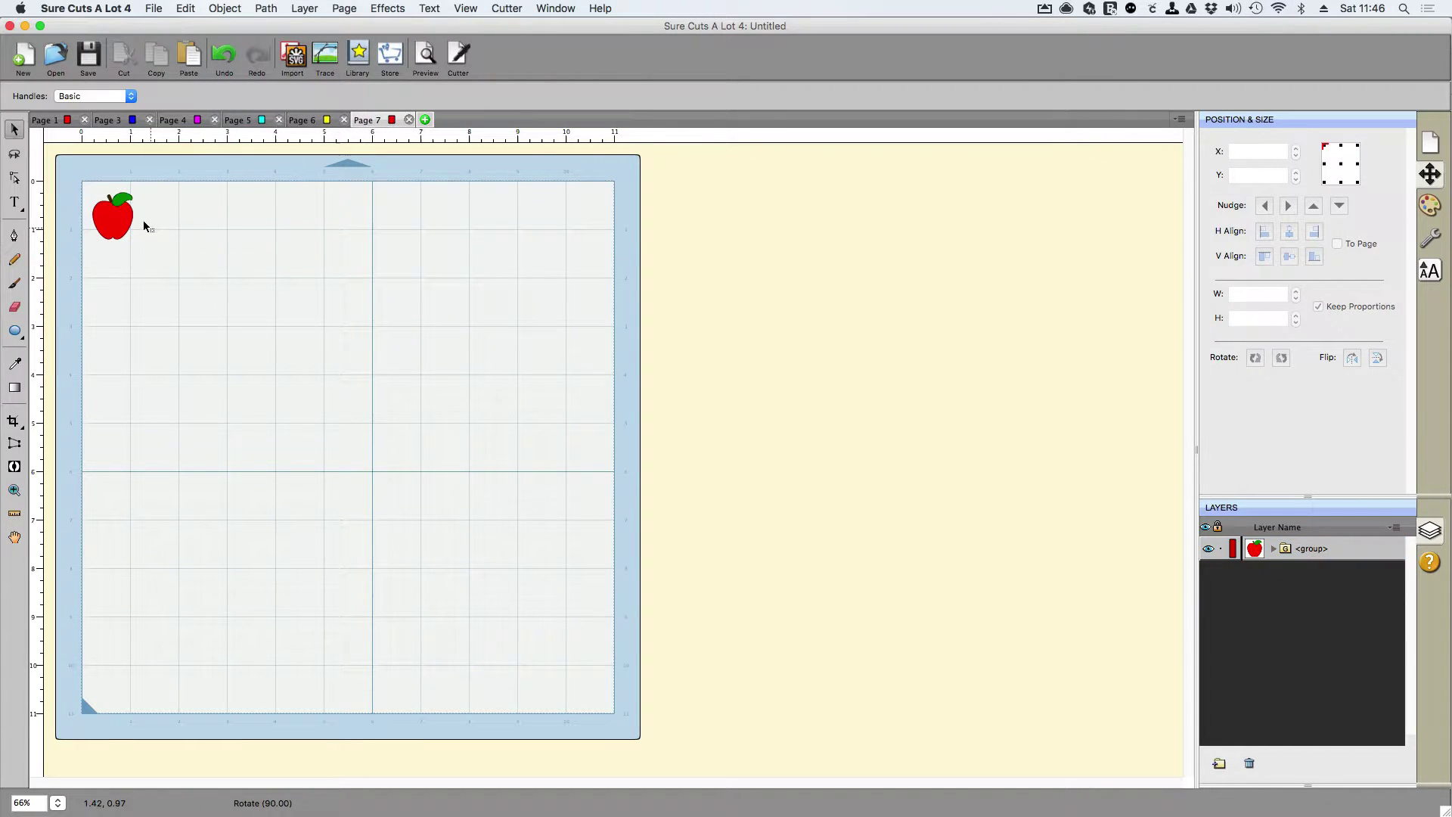
drag(134, 221, 208, 239)
click(143, 248)
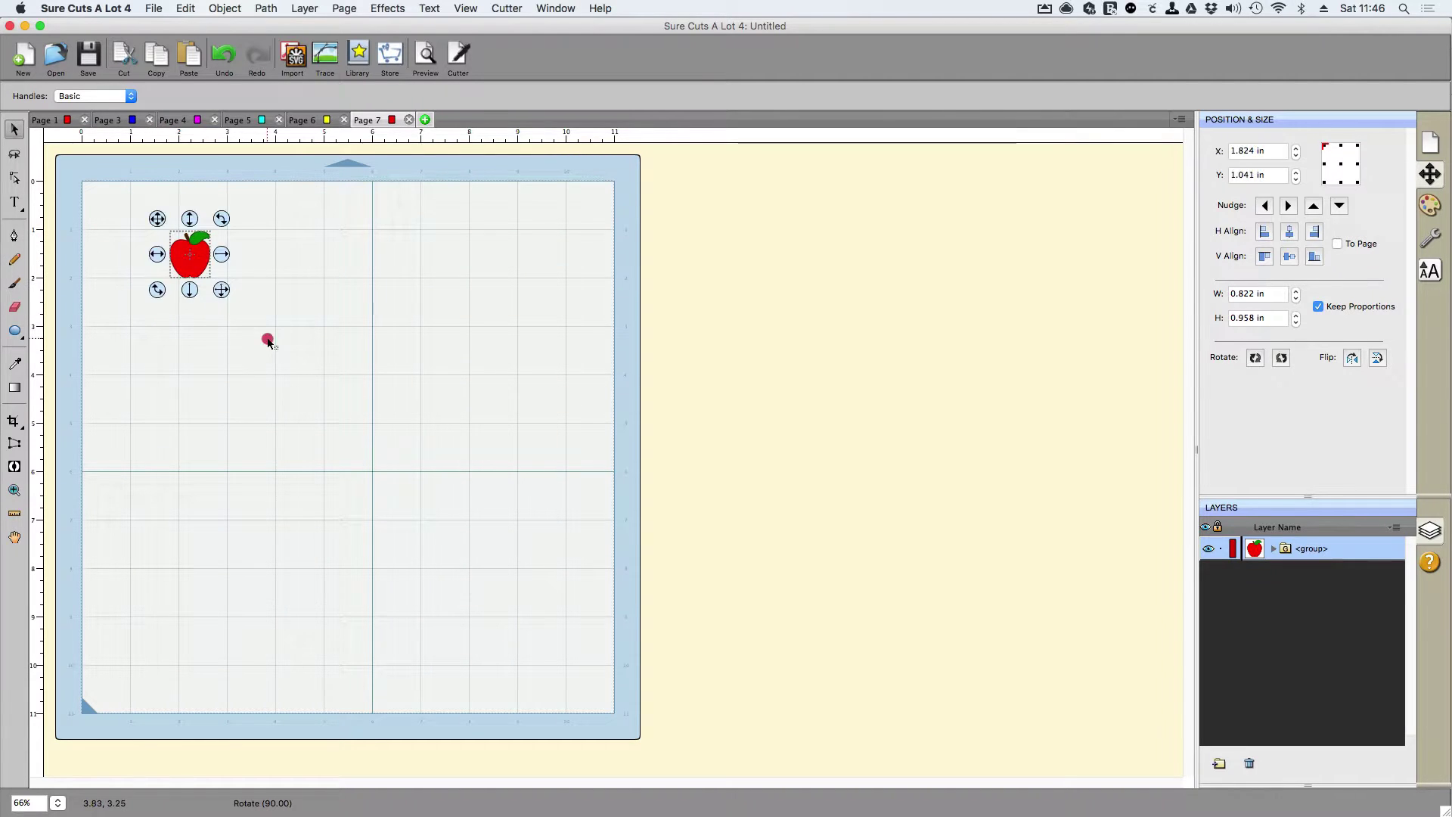
click(172, 402)
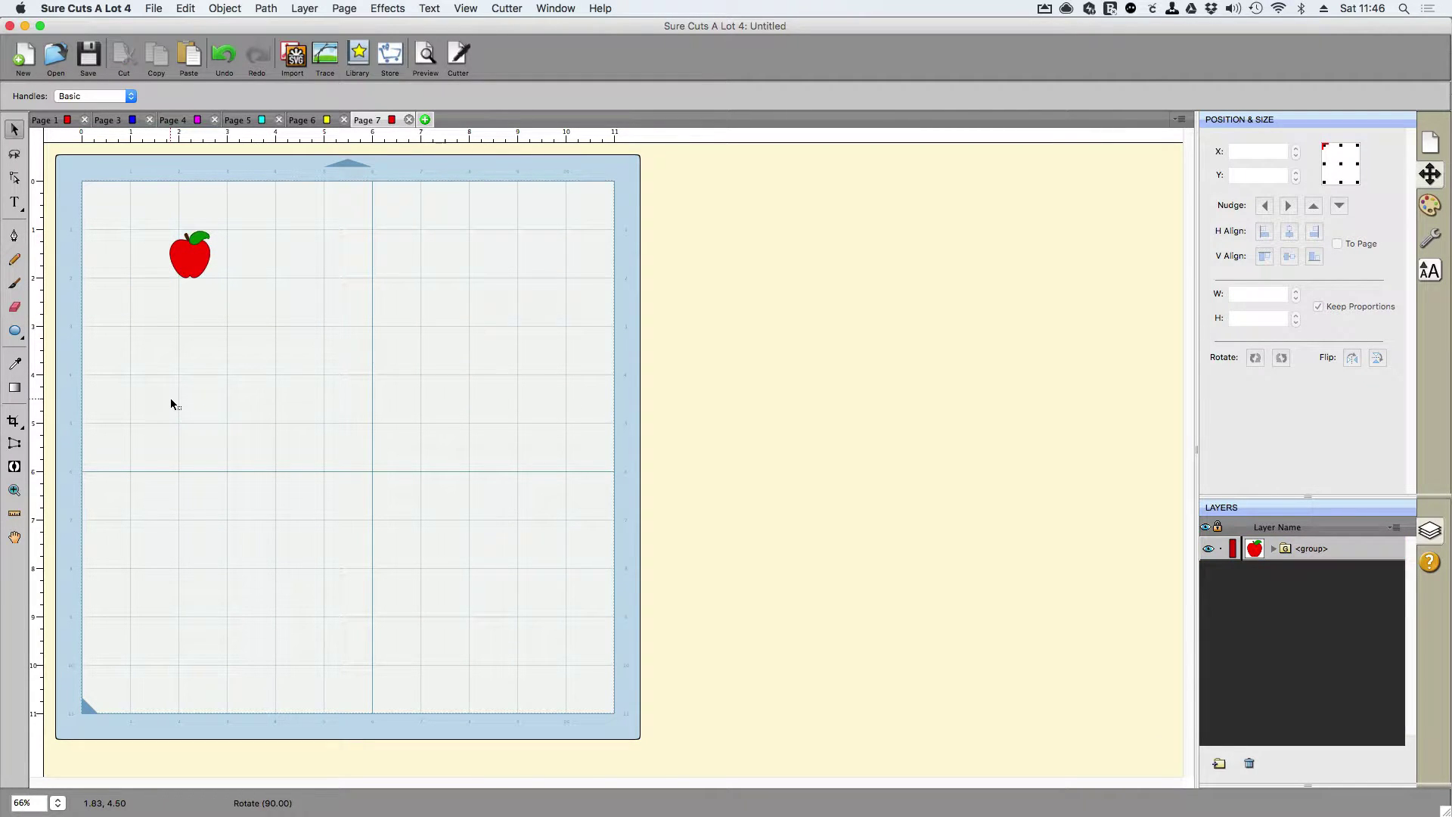
drag(190, 243, 155, 223)
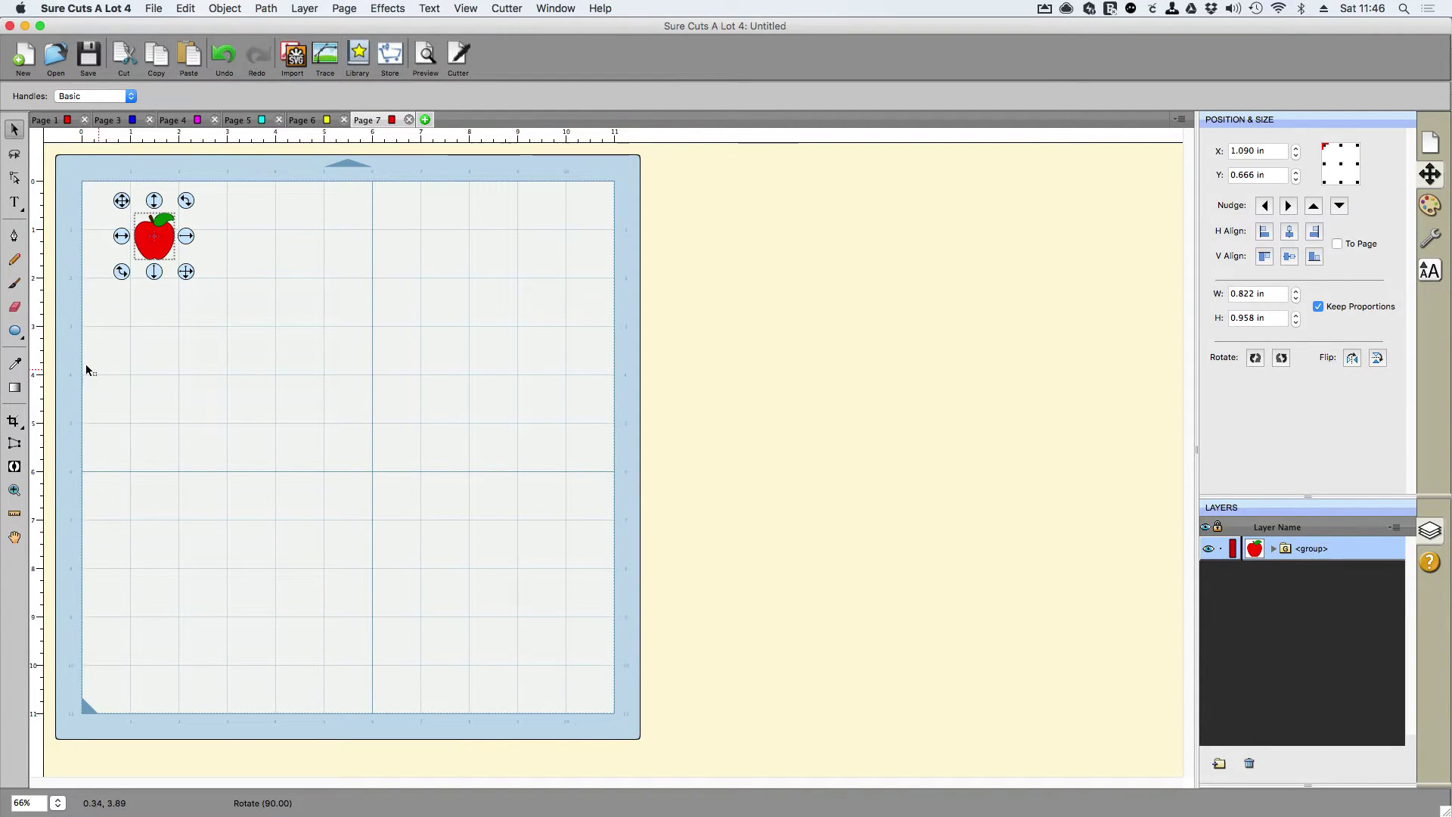
- Draw a large circle near the centre of the mat with the Circle shape tool
click(15, 331)
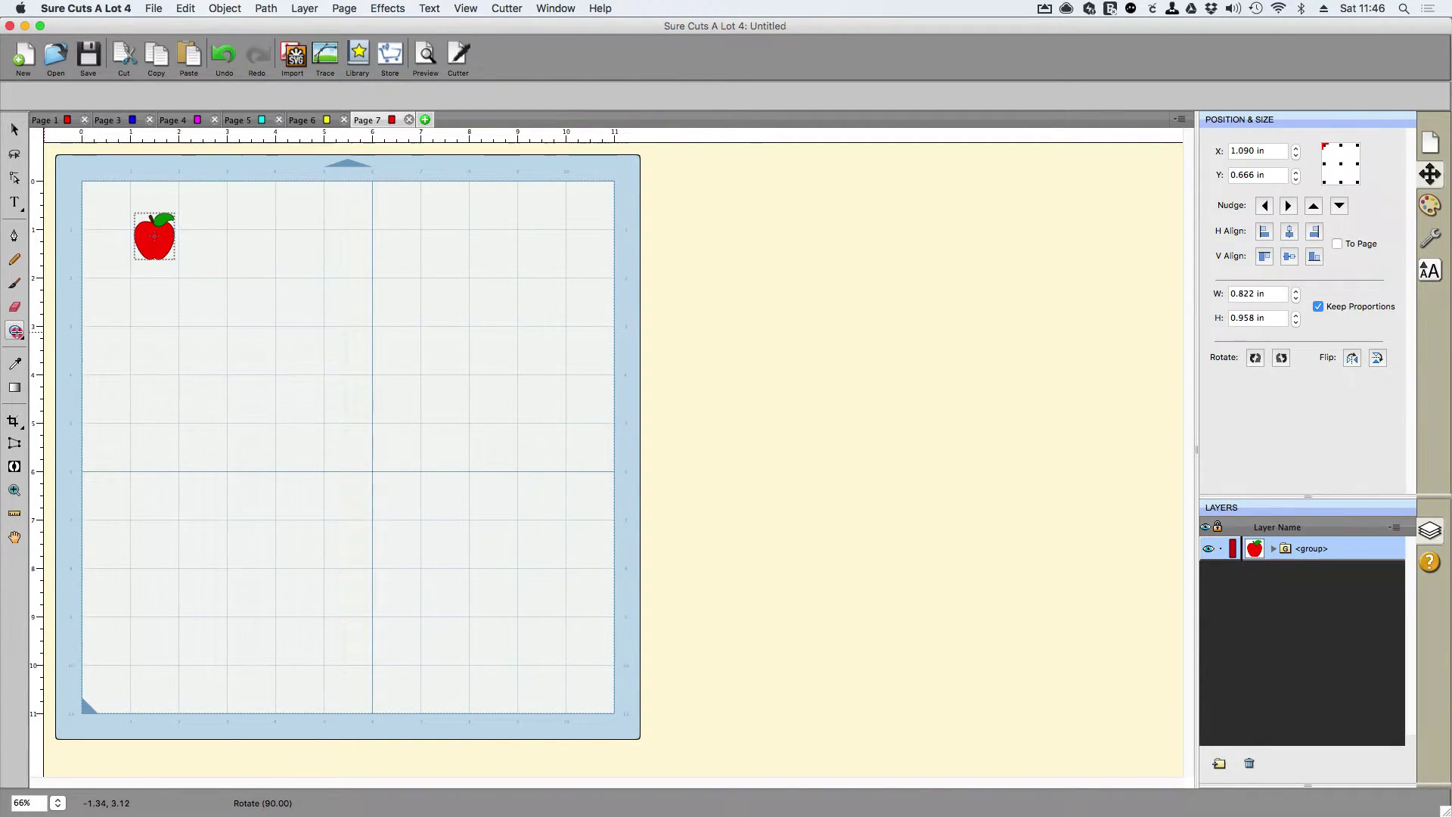
click(15, 332)
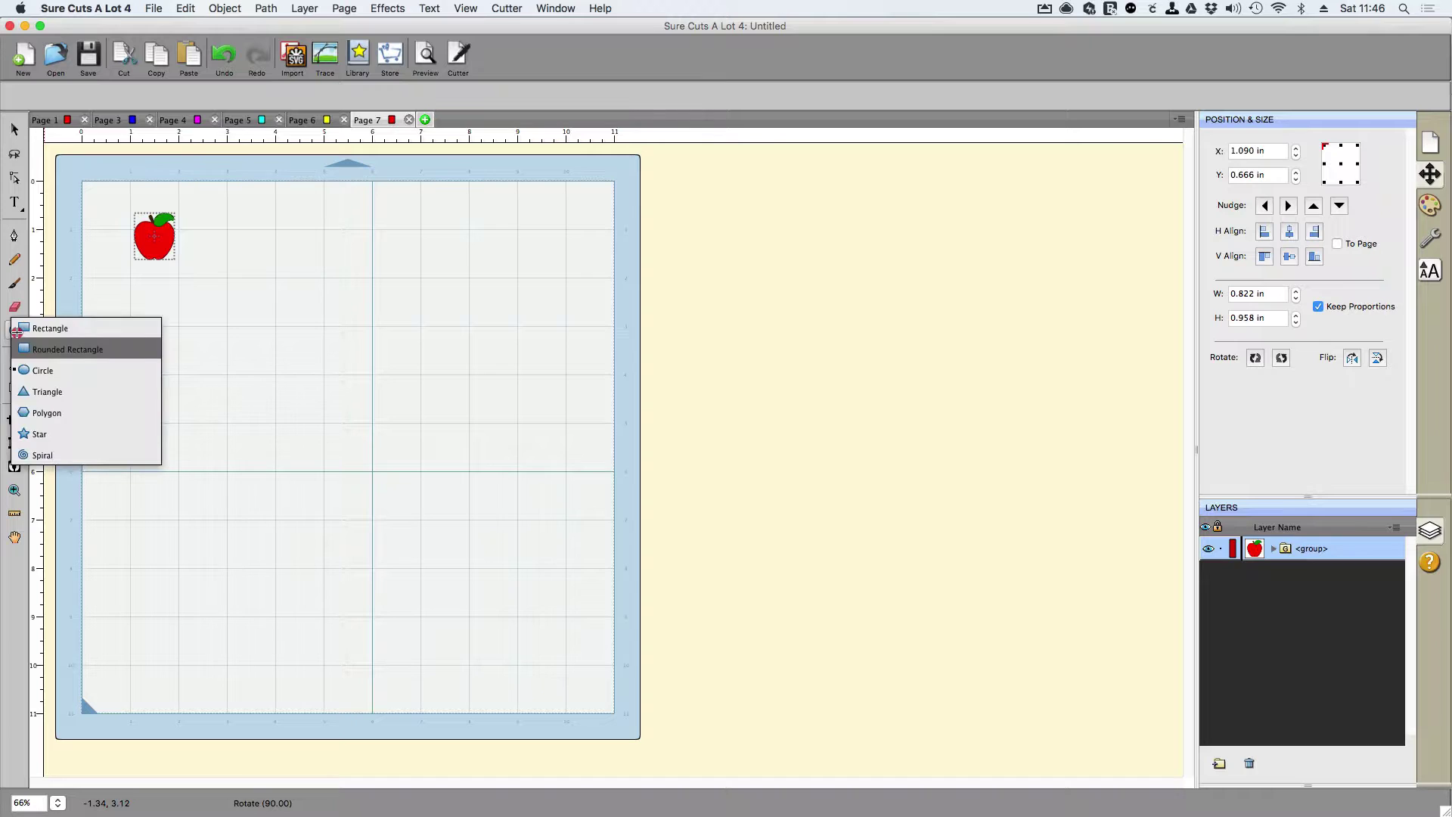
click(62, 370)
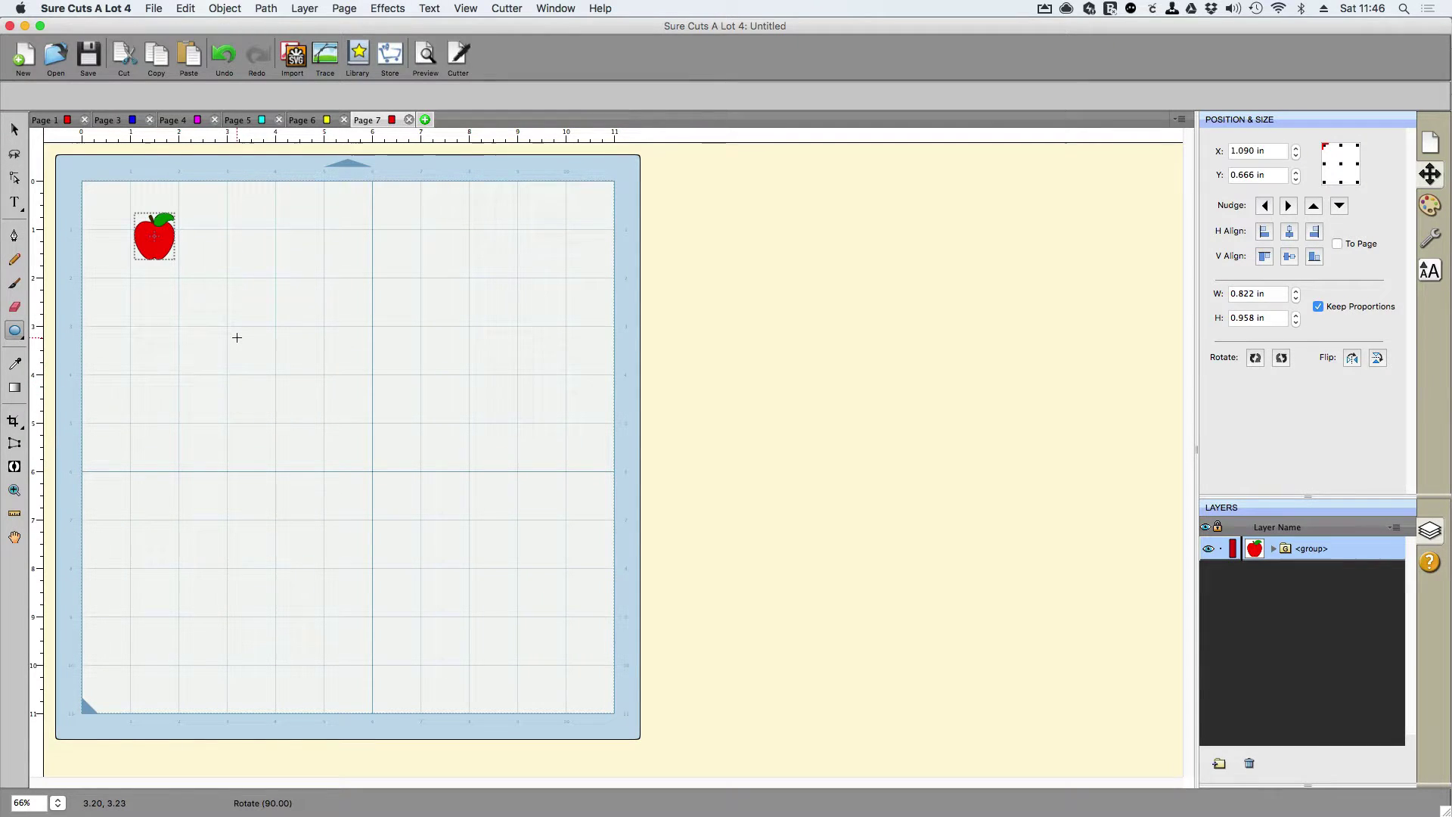
drag(221, 311, 429, 498)
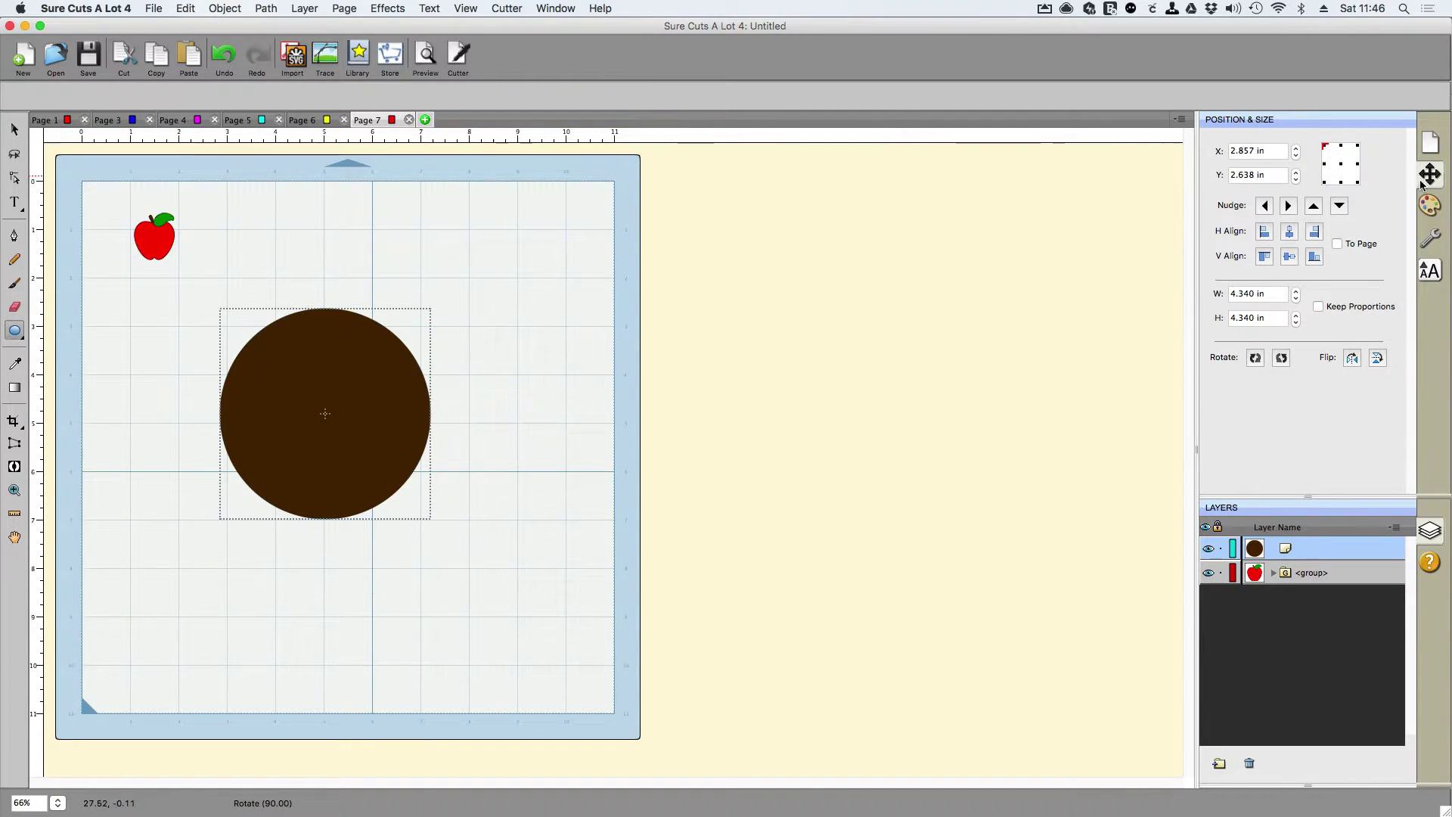
- Give the circle a grey fill in Fill & Stroke
click(1428, 205)
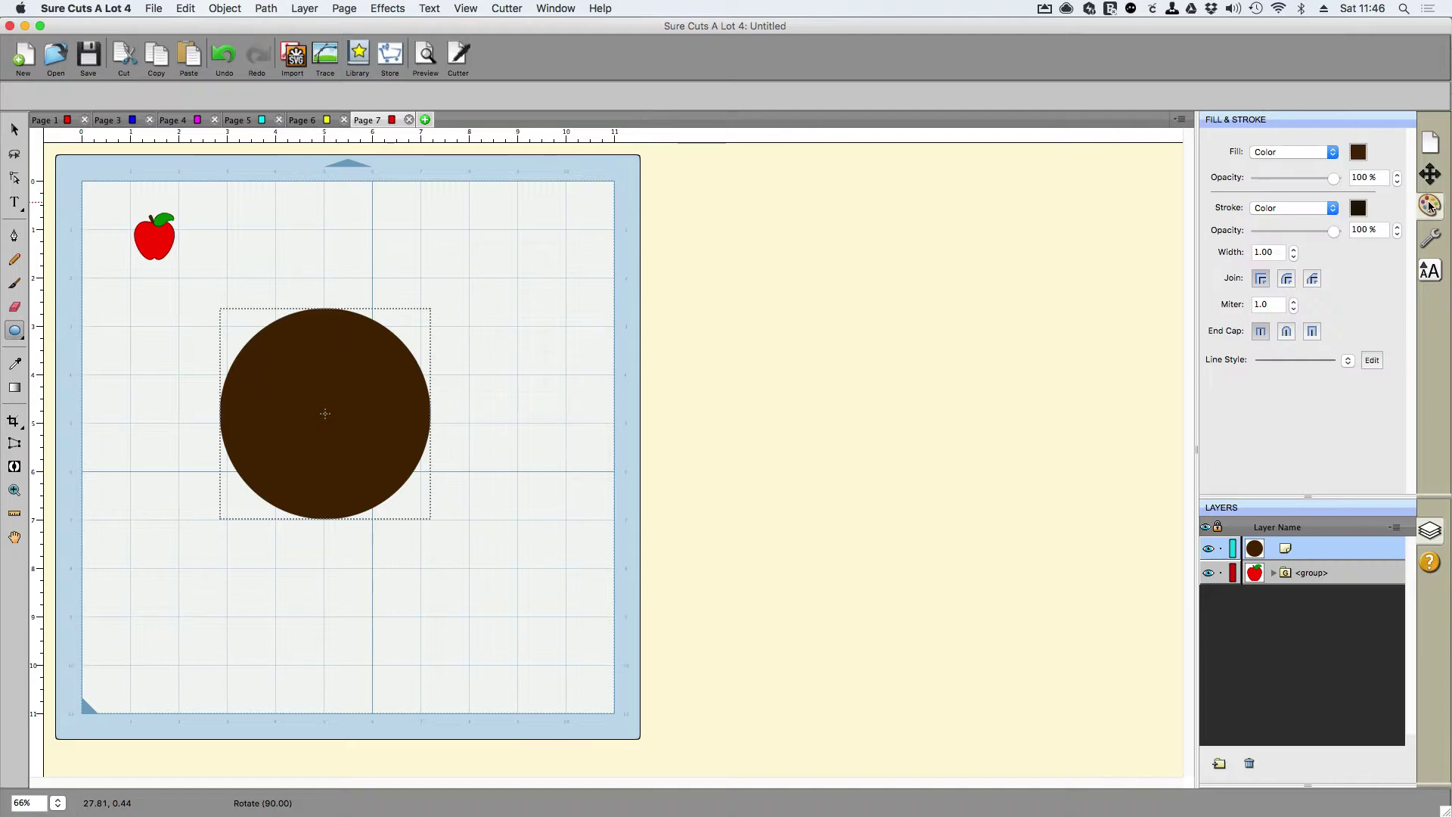
click(1357, 152)
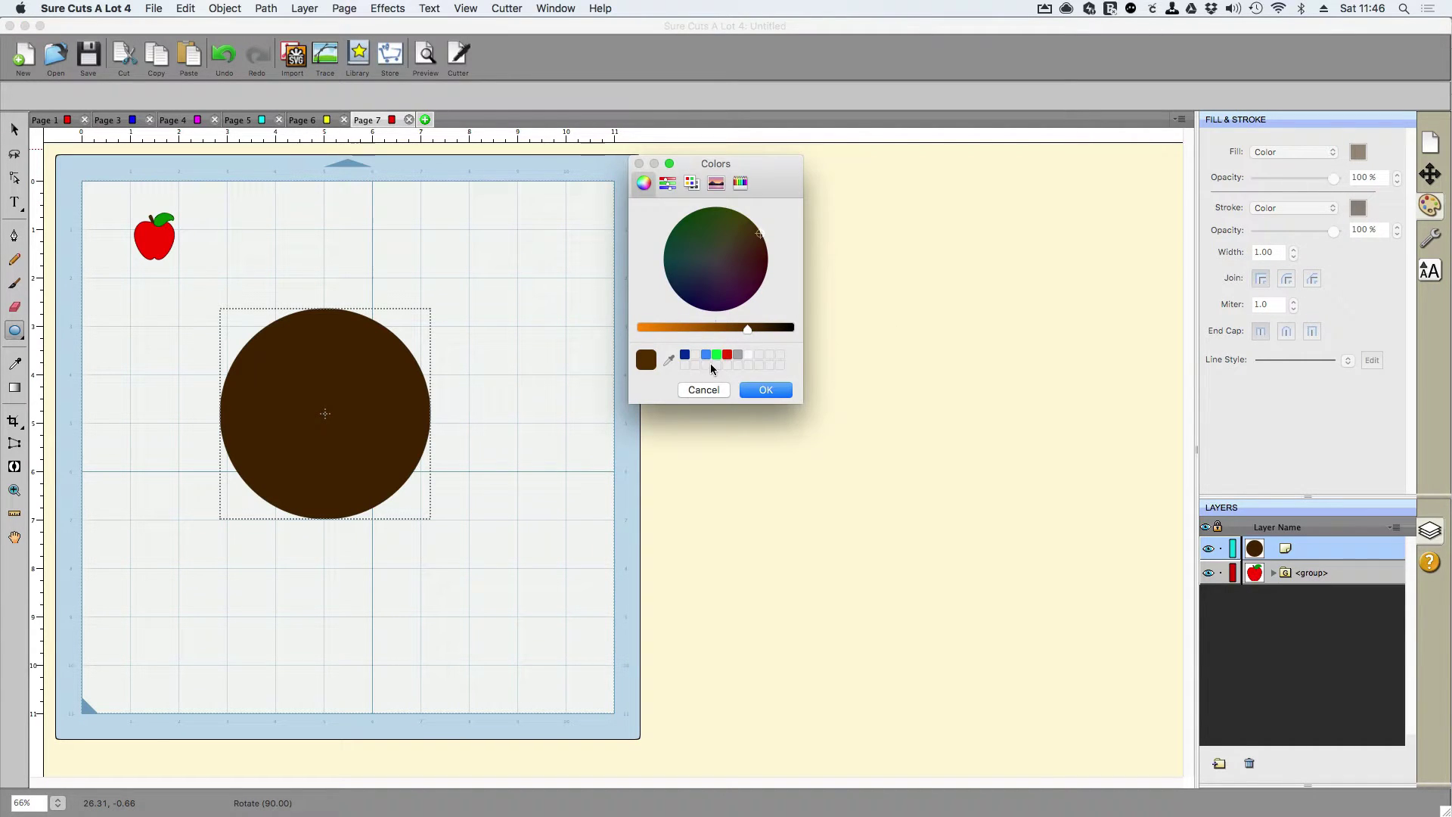
click(737, 354)
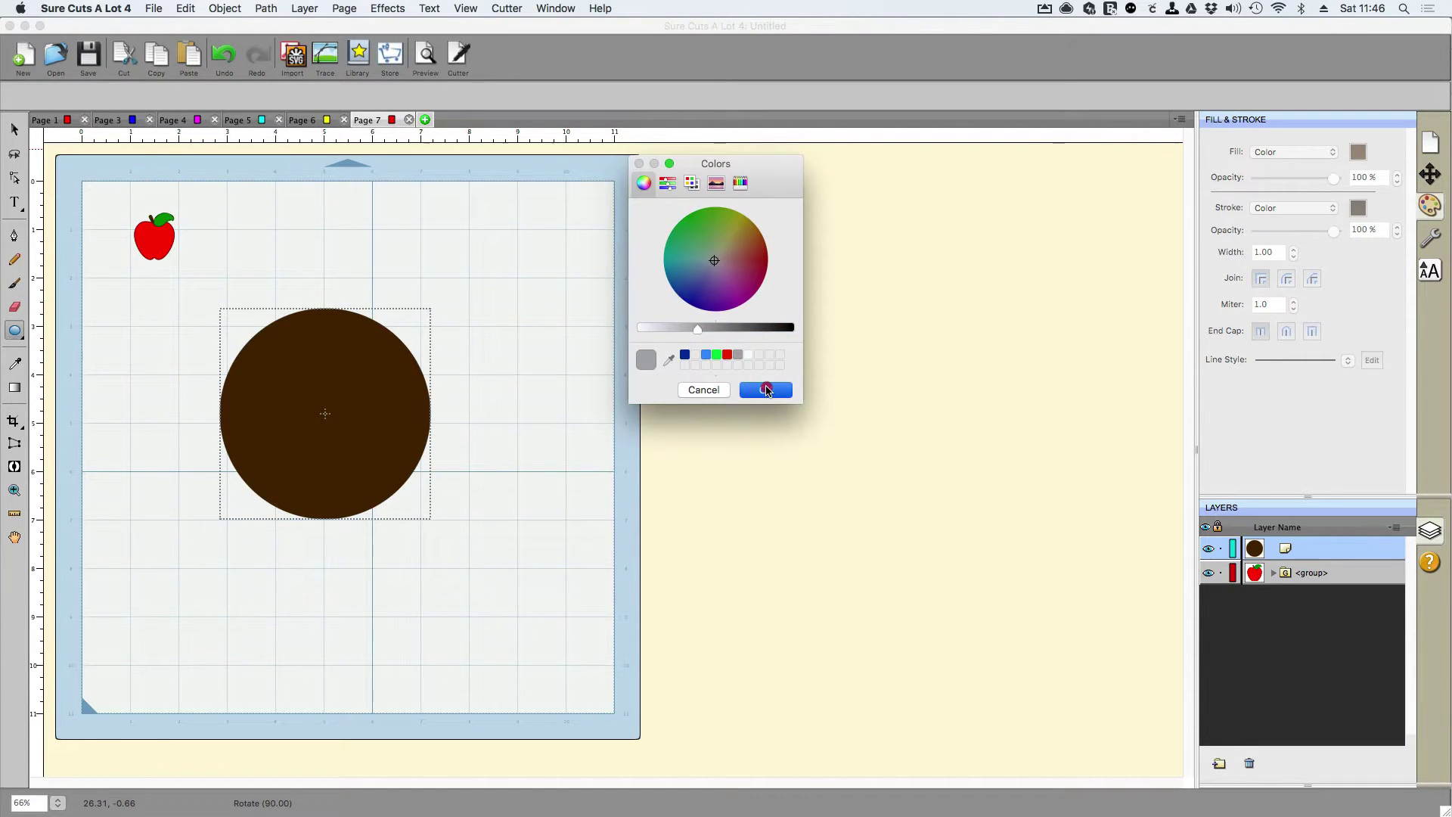
click(765, 390)
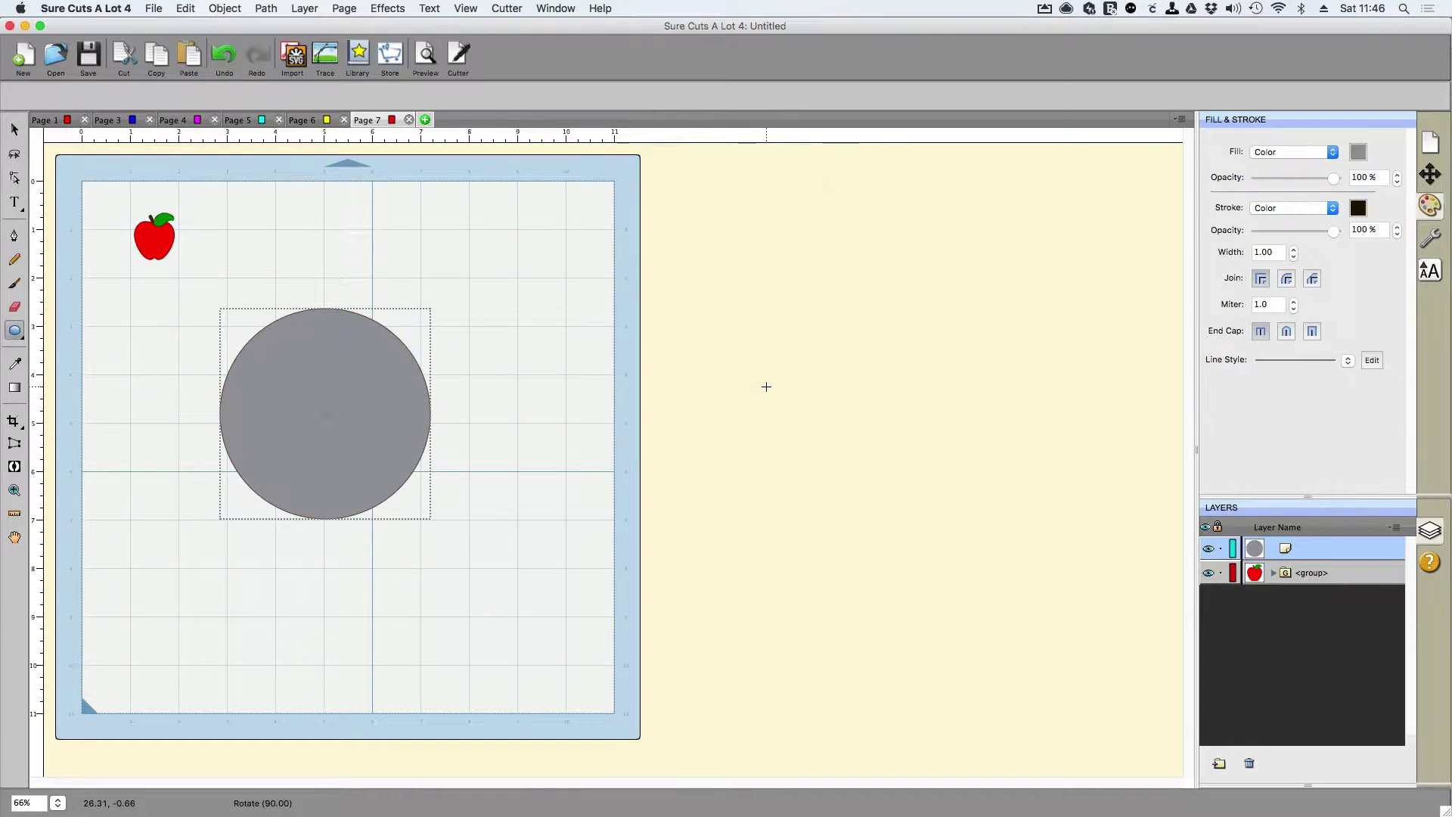
- Drag the apple group's layer above the circle's layer, then marquee-select both objects
click(15, 130)
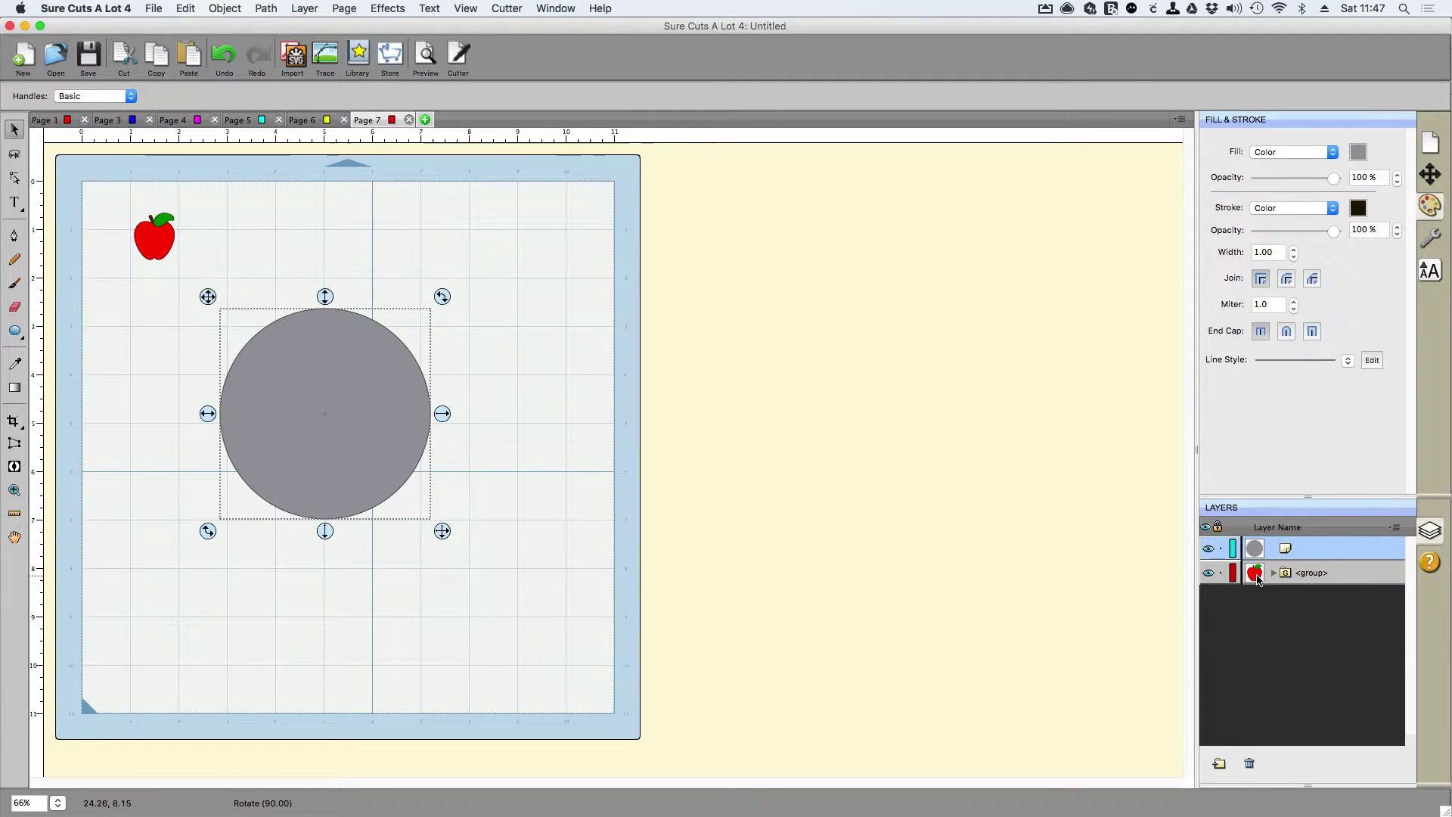
mouse_move(1259, 581)
mouse_down()
mouse_move(1272, 548)
mouse_move(1268, 590)
mouse_up()
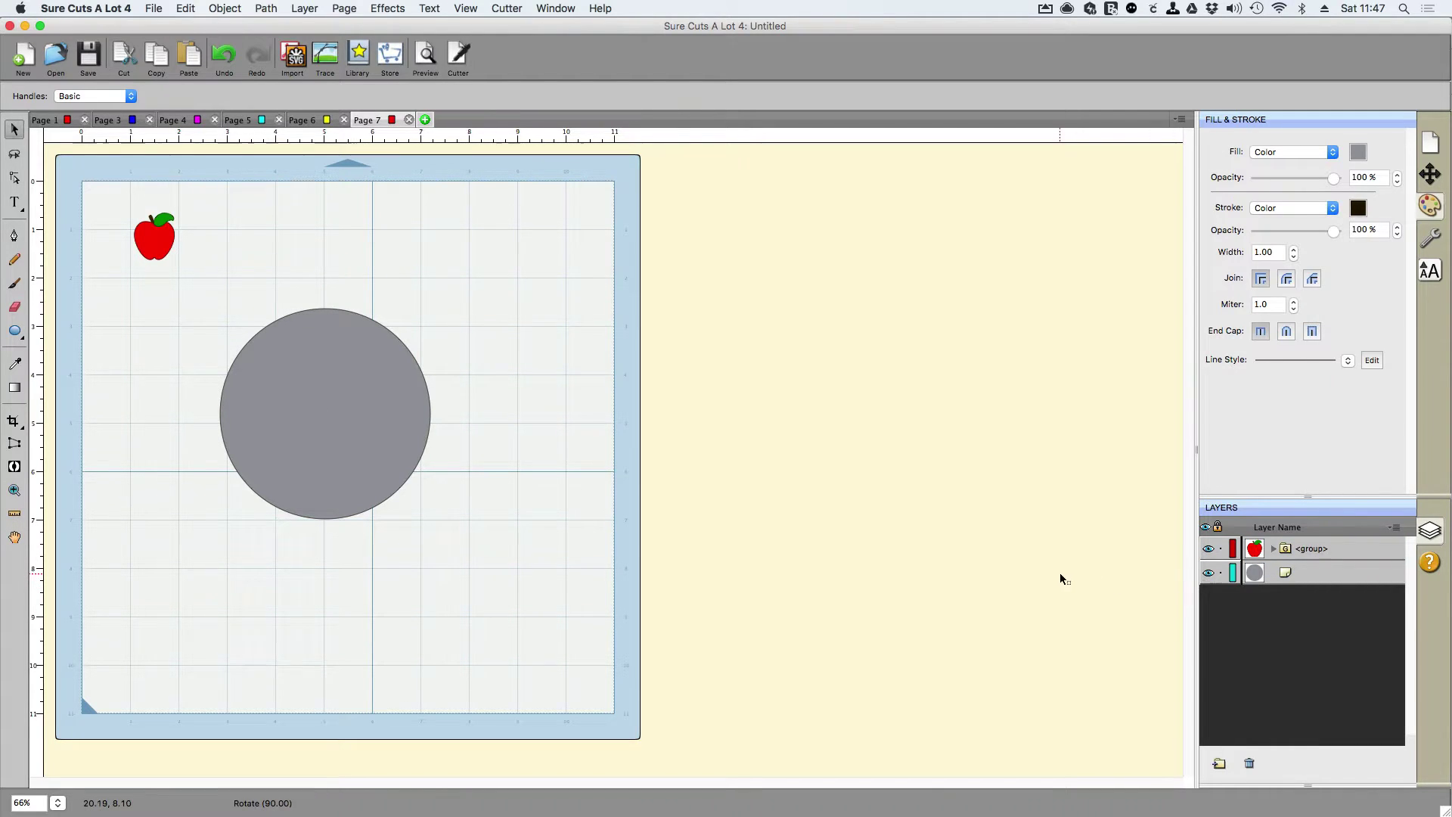
click(100, 186)
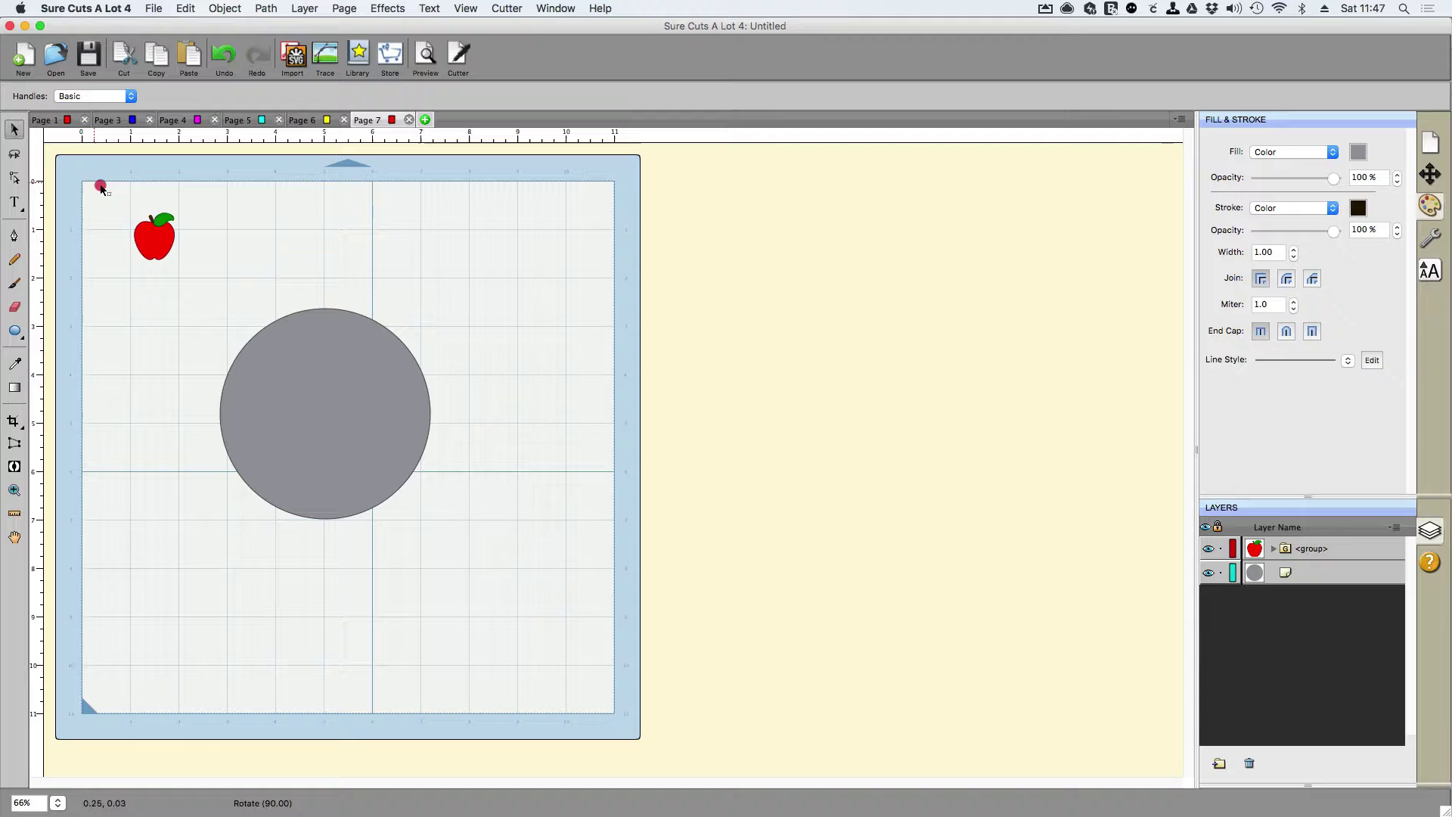
drag(101, 186, 502, 578)
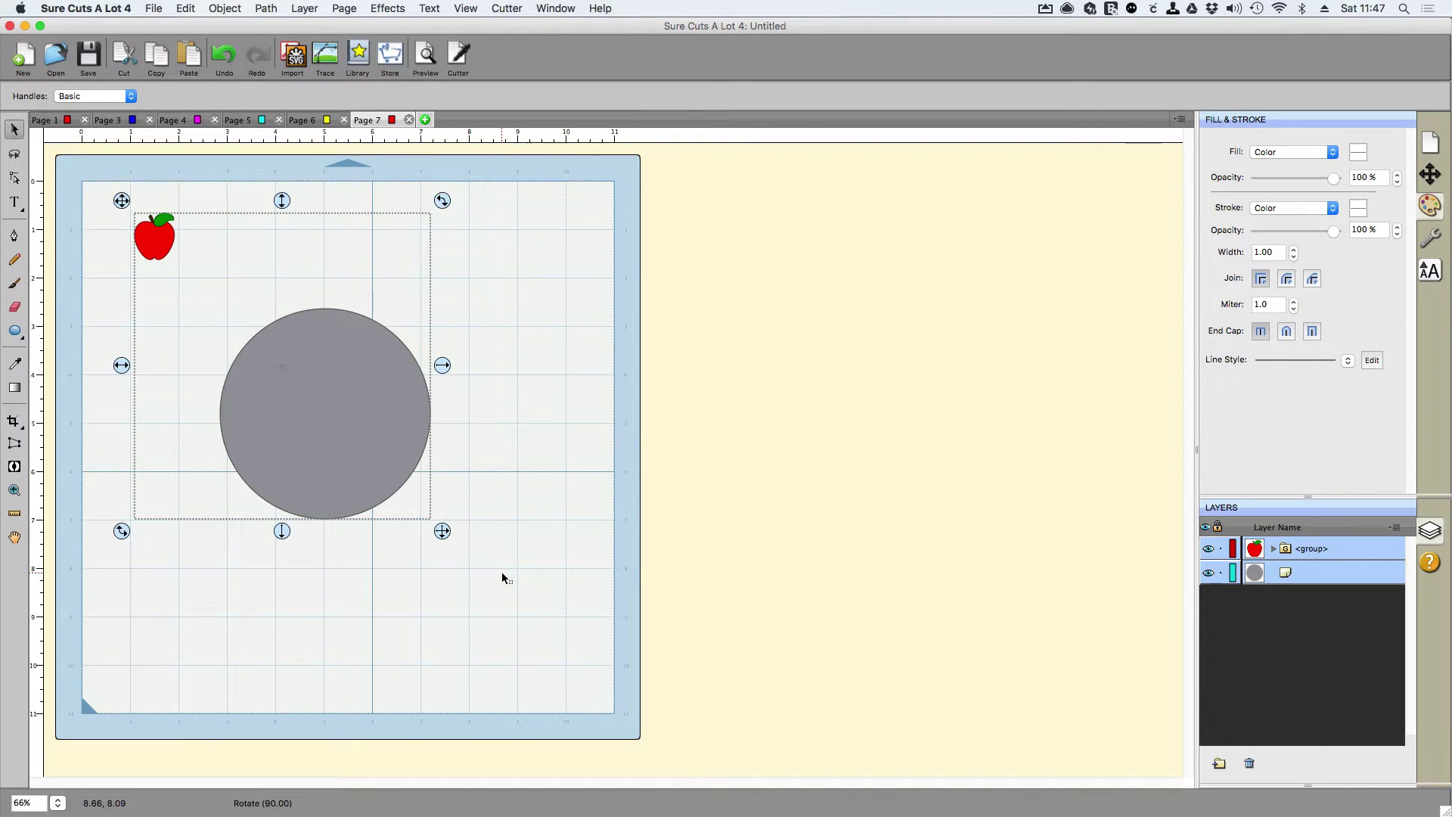
- Set up Object On Path with bottom alignment, a 0.05 in offset, and apples repeating all around
click(391, 9)
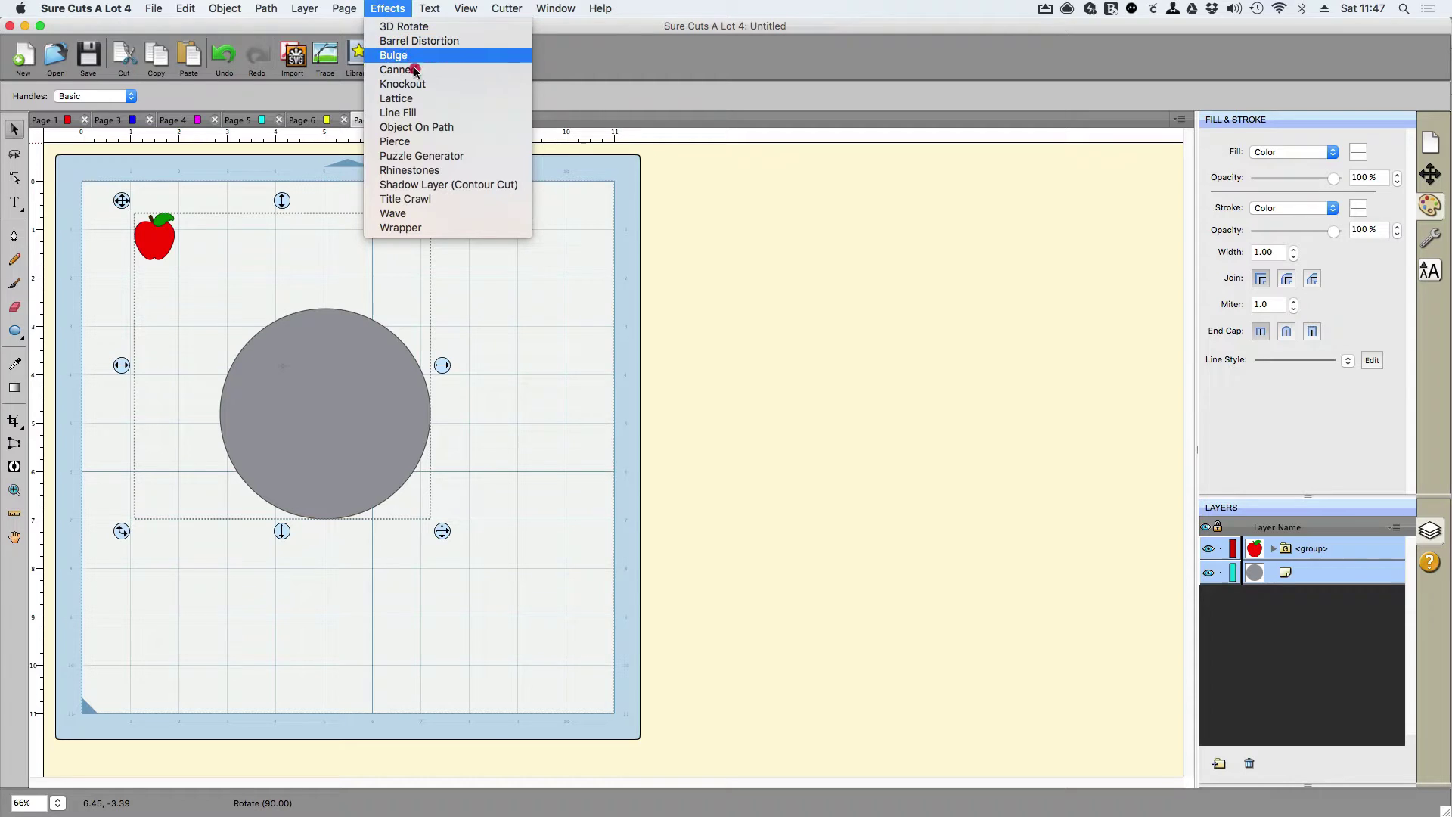
click(440, 133)
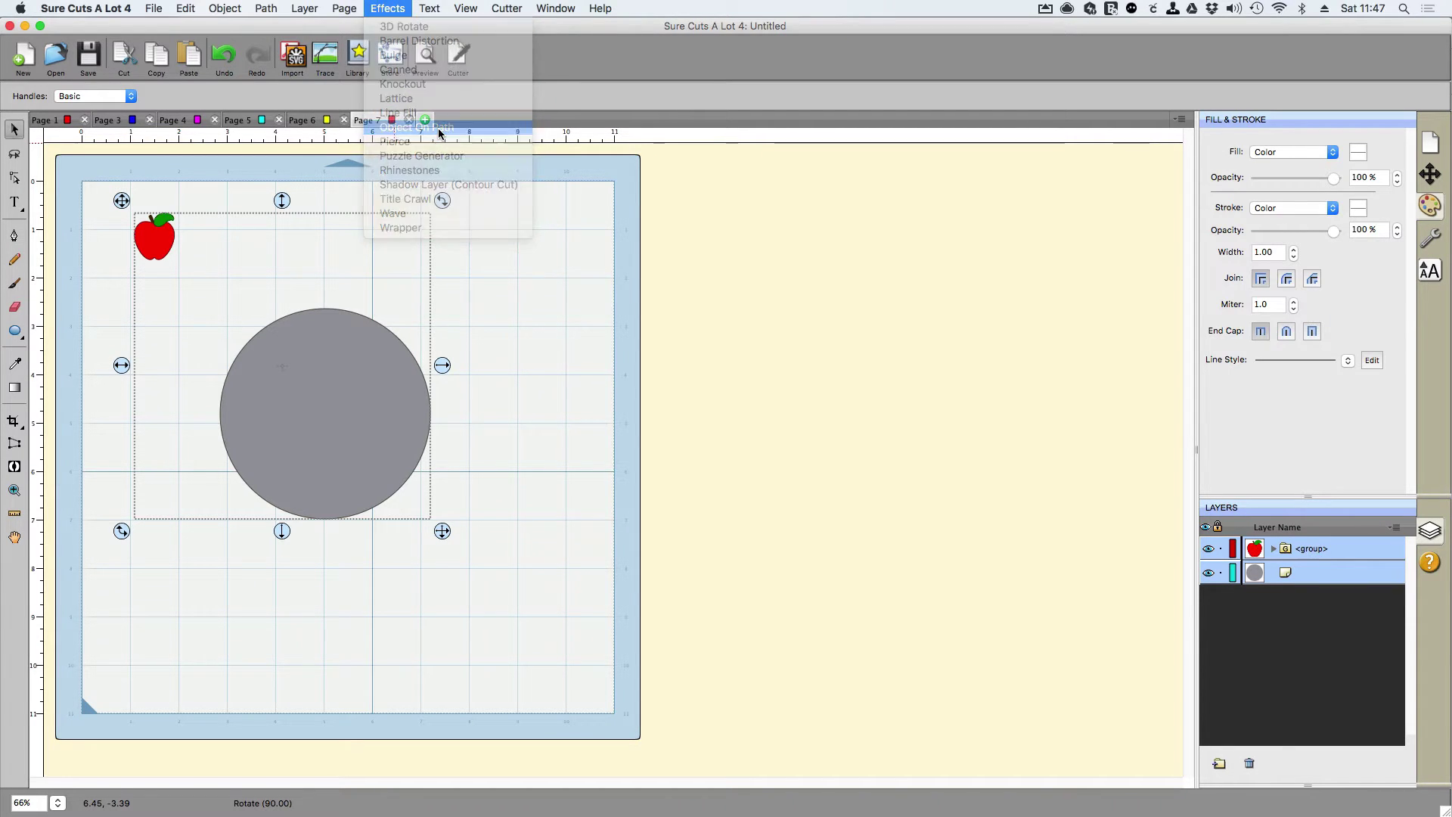
drag(662, 295, 547, 210)
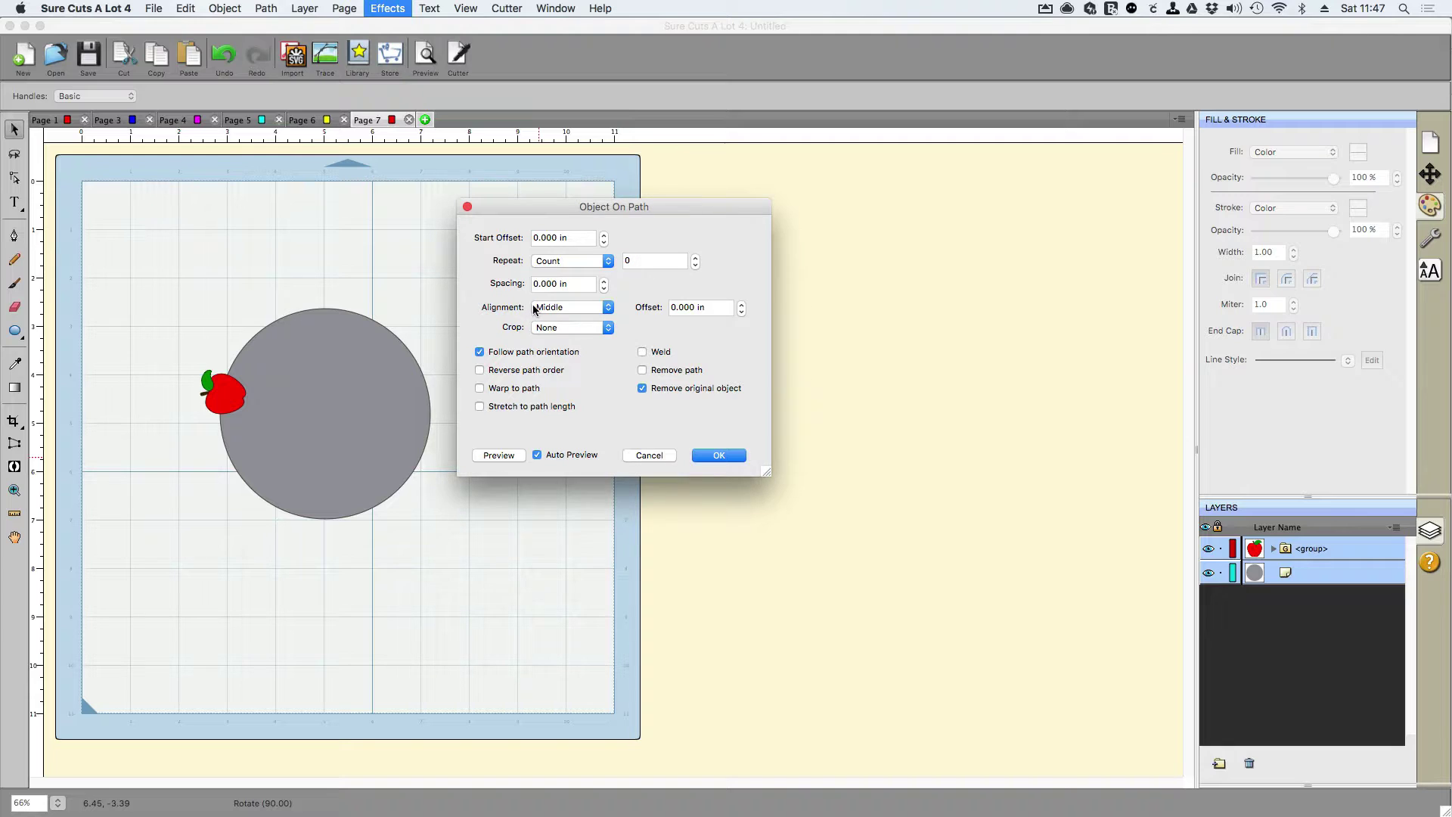
click(556, 311)
click(558, 320)
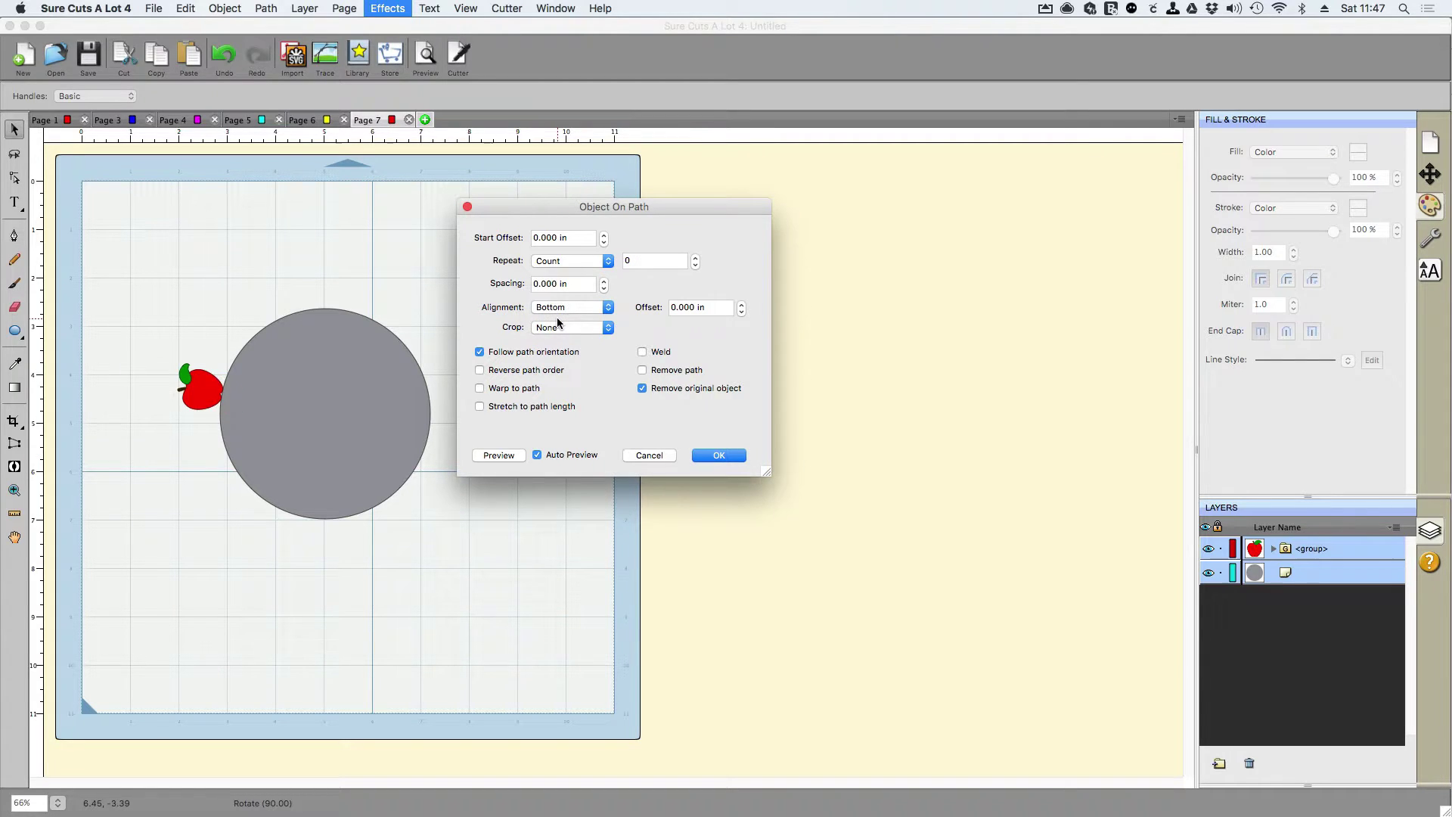
click(739, 304)
click(553, 262)
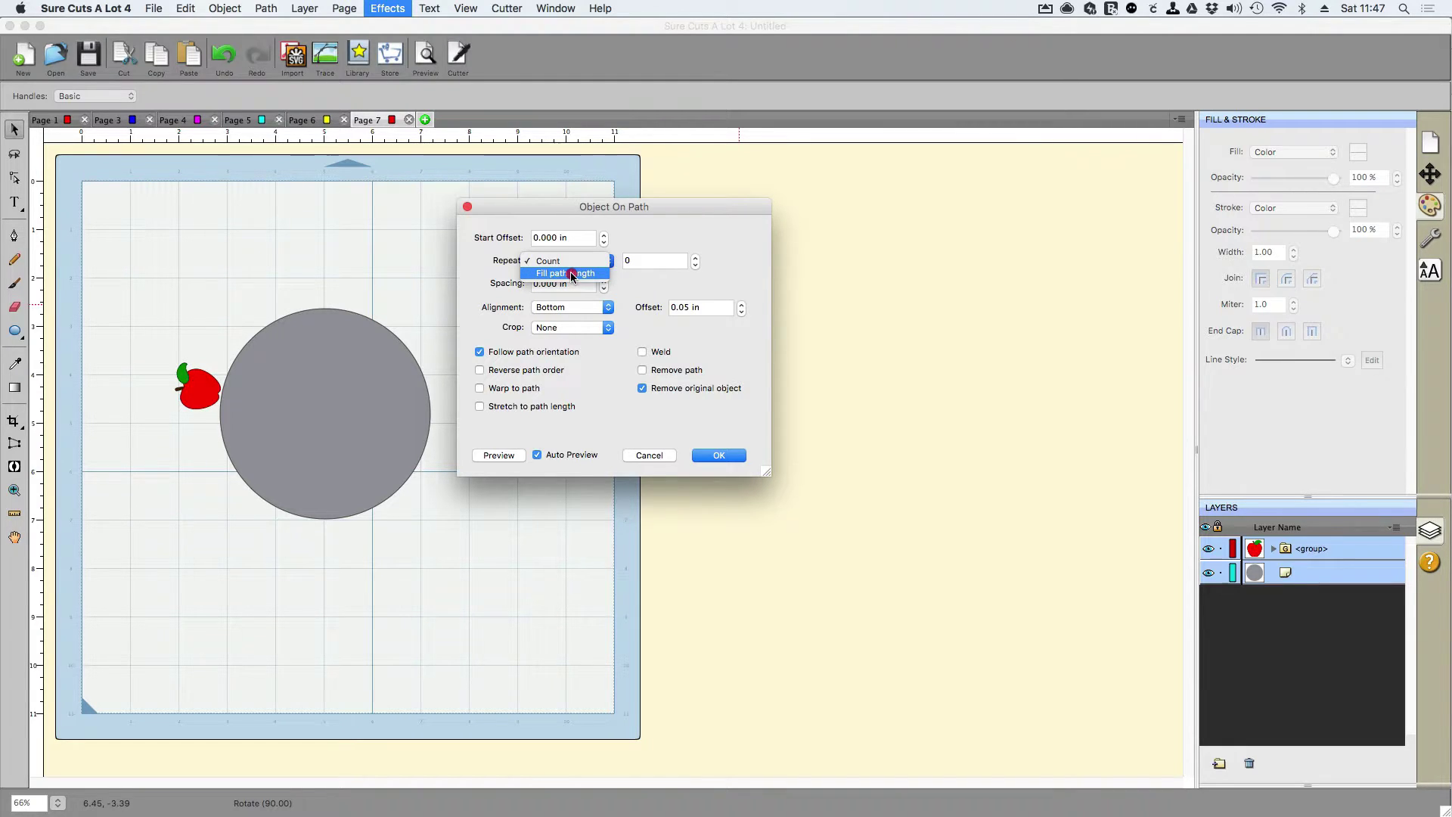
click(571, 272)
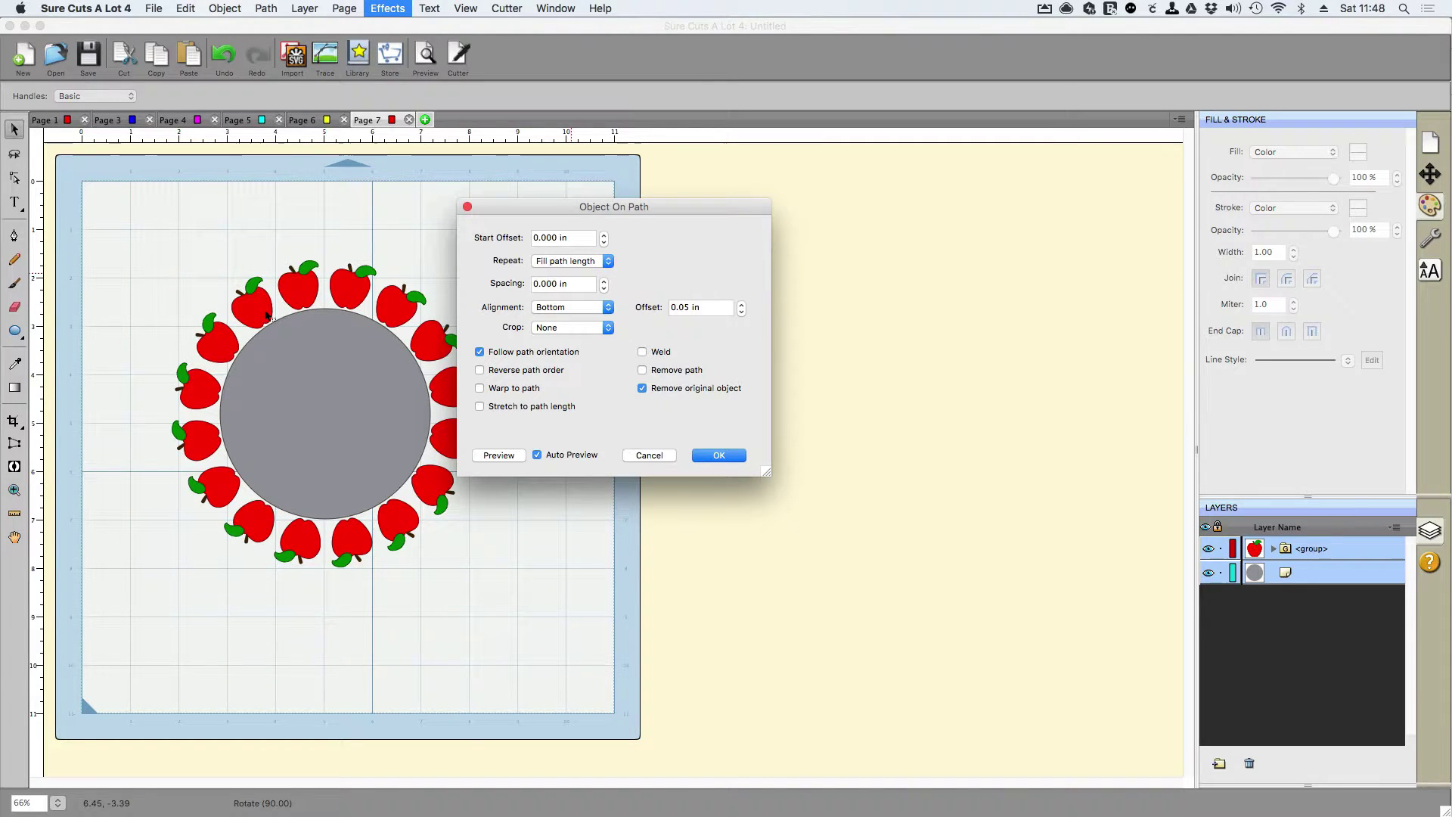
- Raise the apple spacing step by step to 0.45 in and apply the path effect
click(604, 280)
click(604, 280)
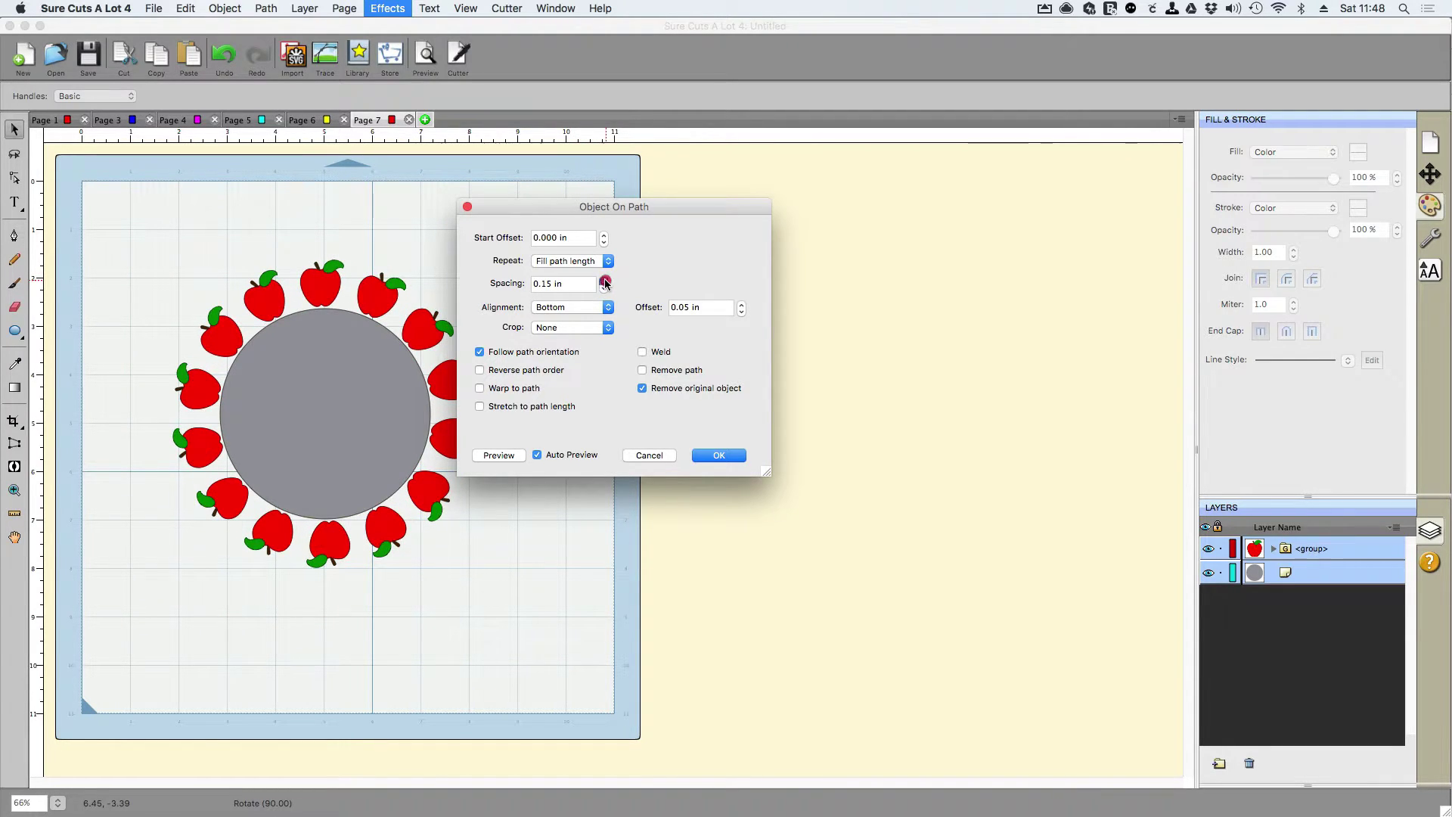
click(605, 280)
click(604, 280)
click(605, 280)
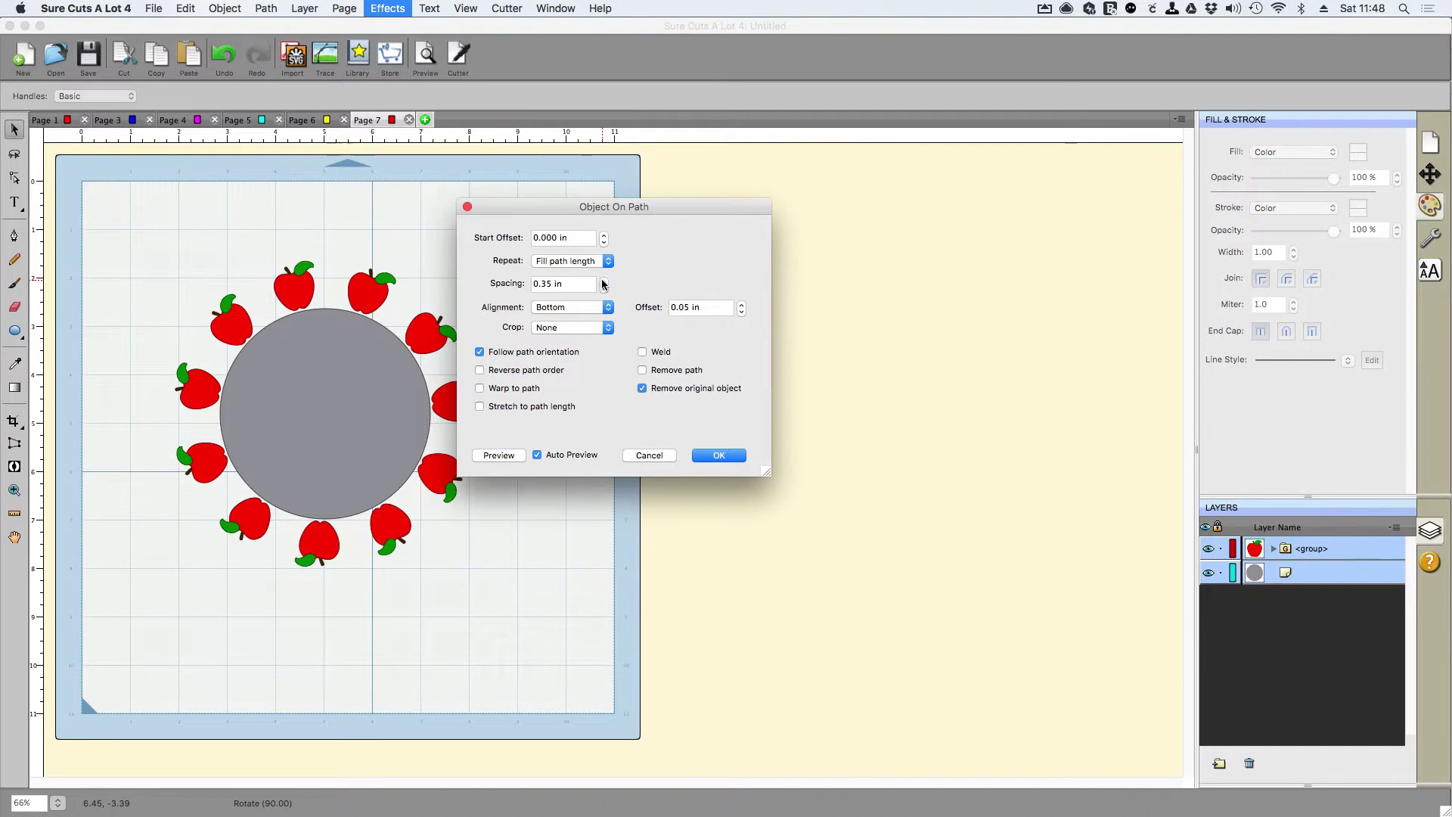
drag(619, 208, 680, 208)
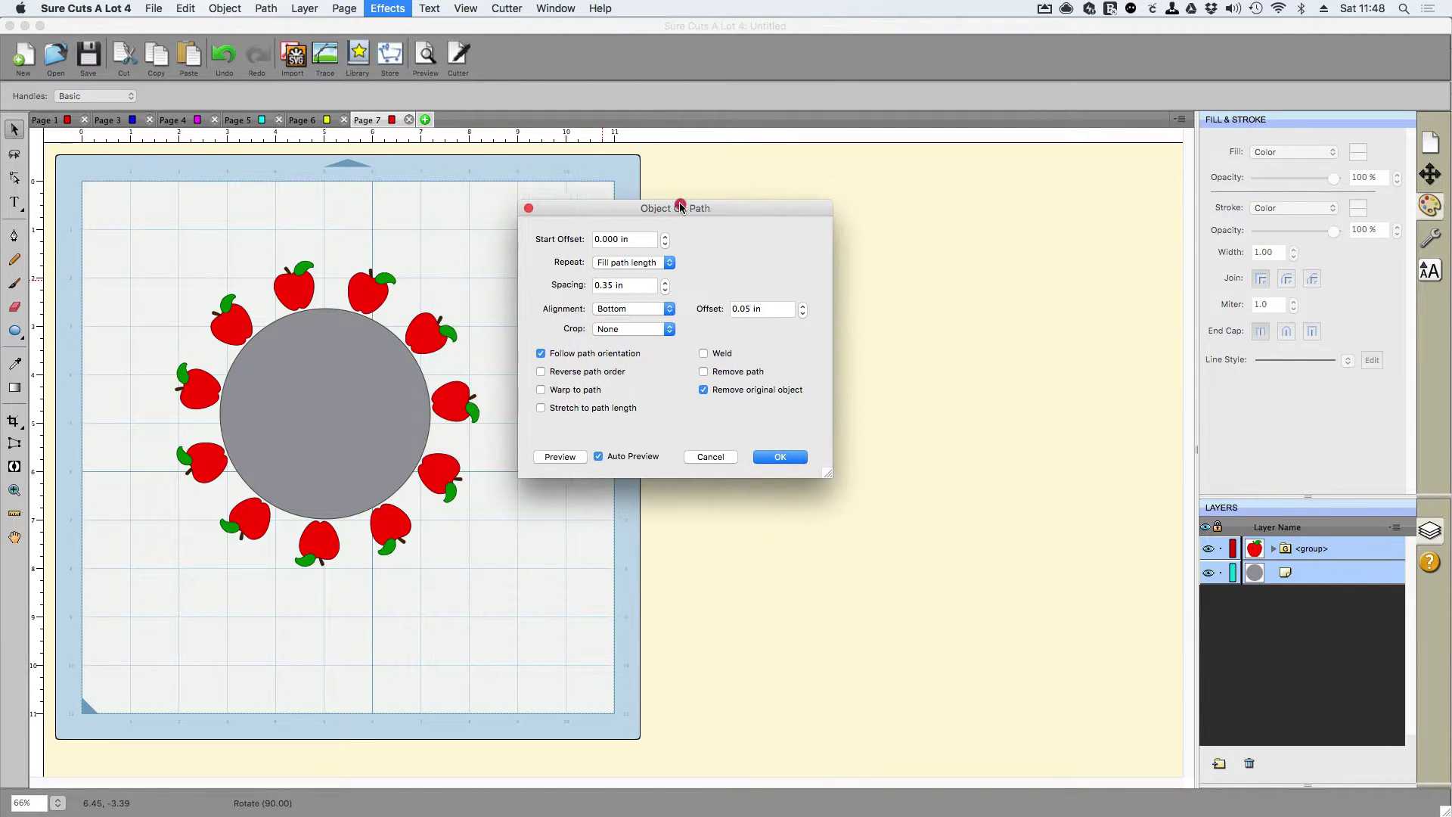
click(665, 283)
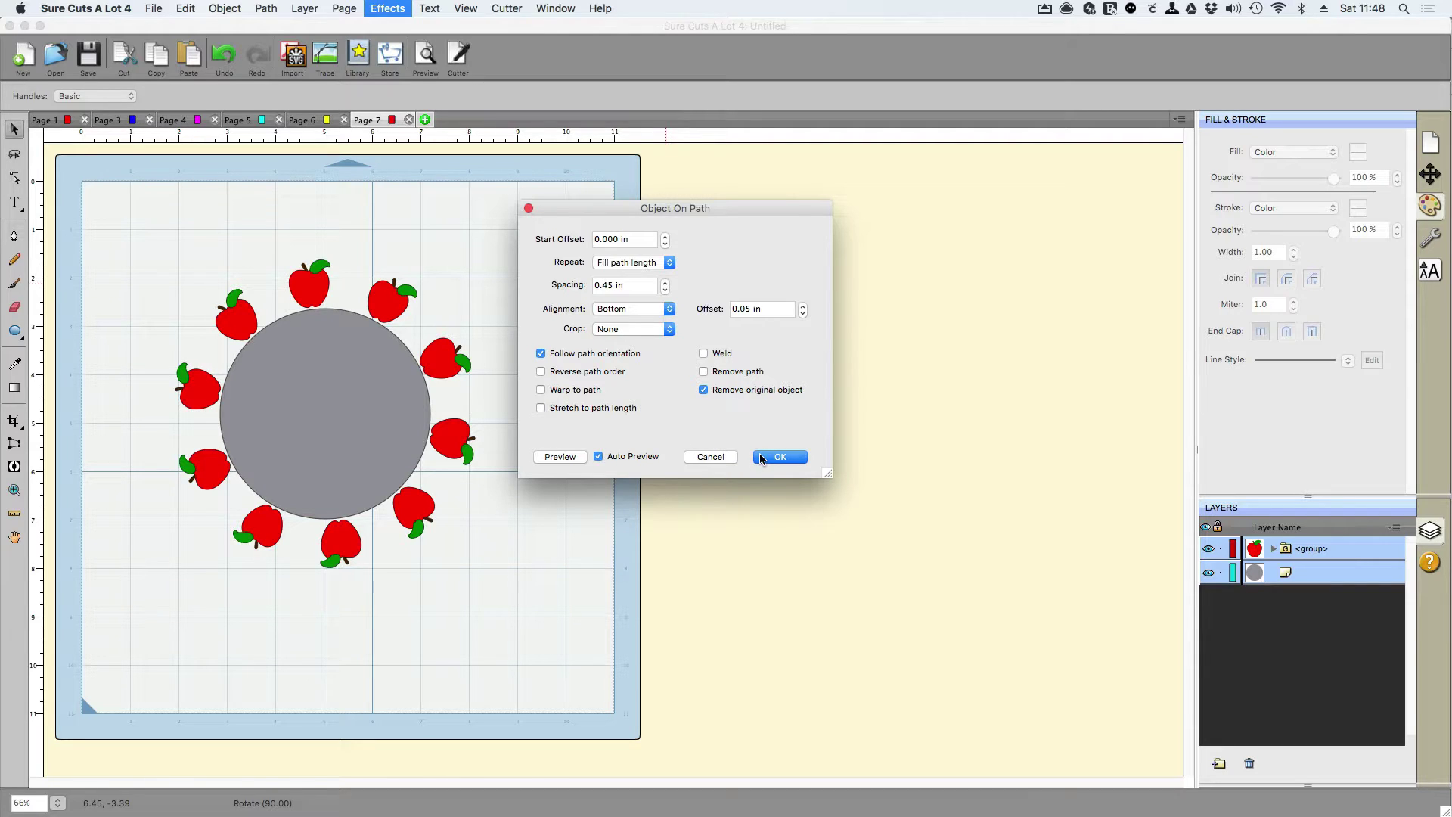
click(784, 457)
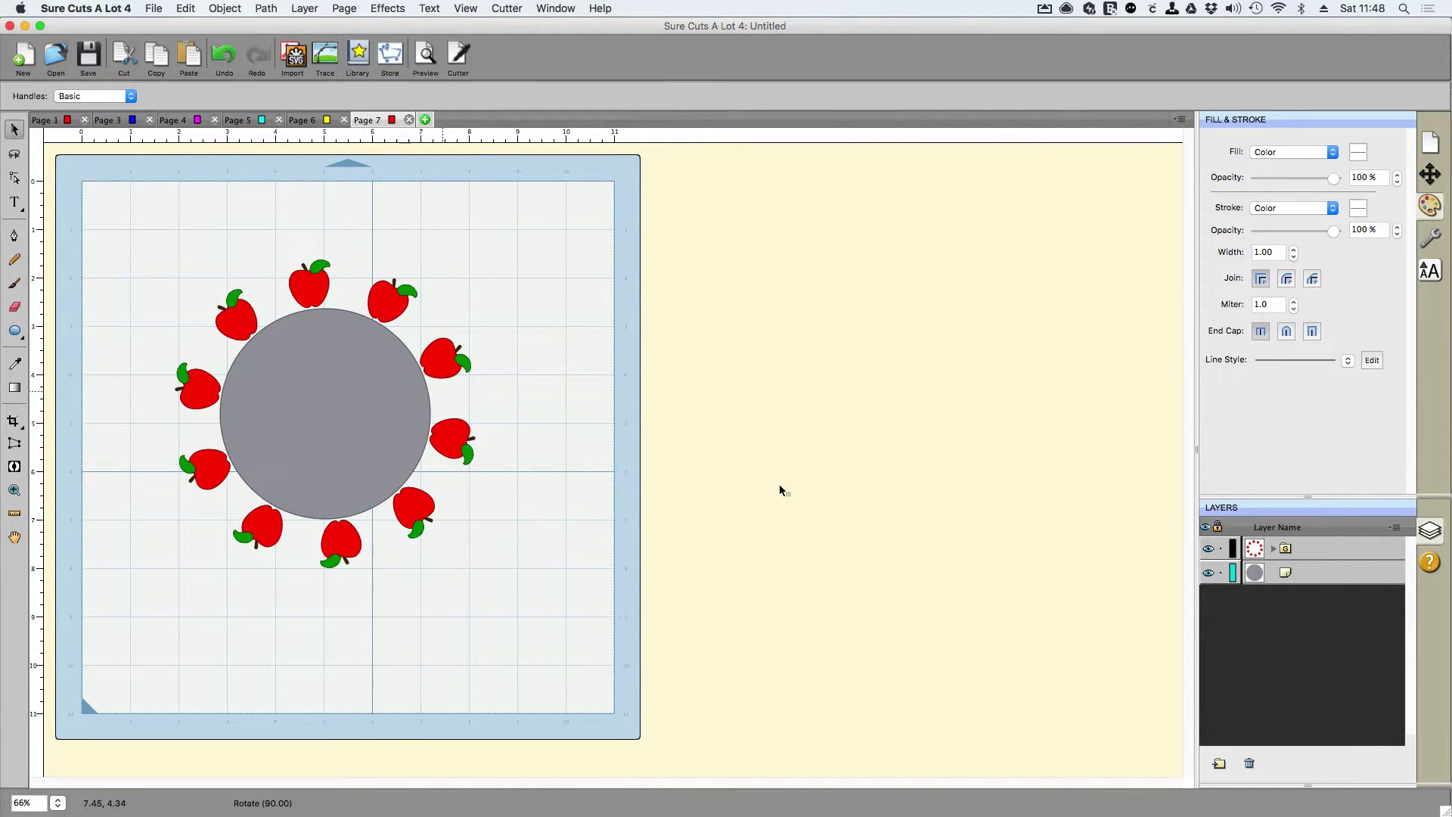
- Hide the grey circle and rotate the apple ring about 7.66° so the top apple stands upright
click(1209, 573)
click(403, 313)
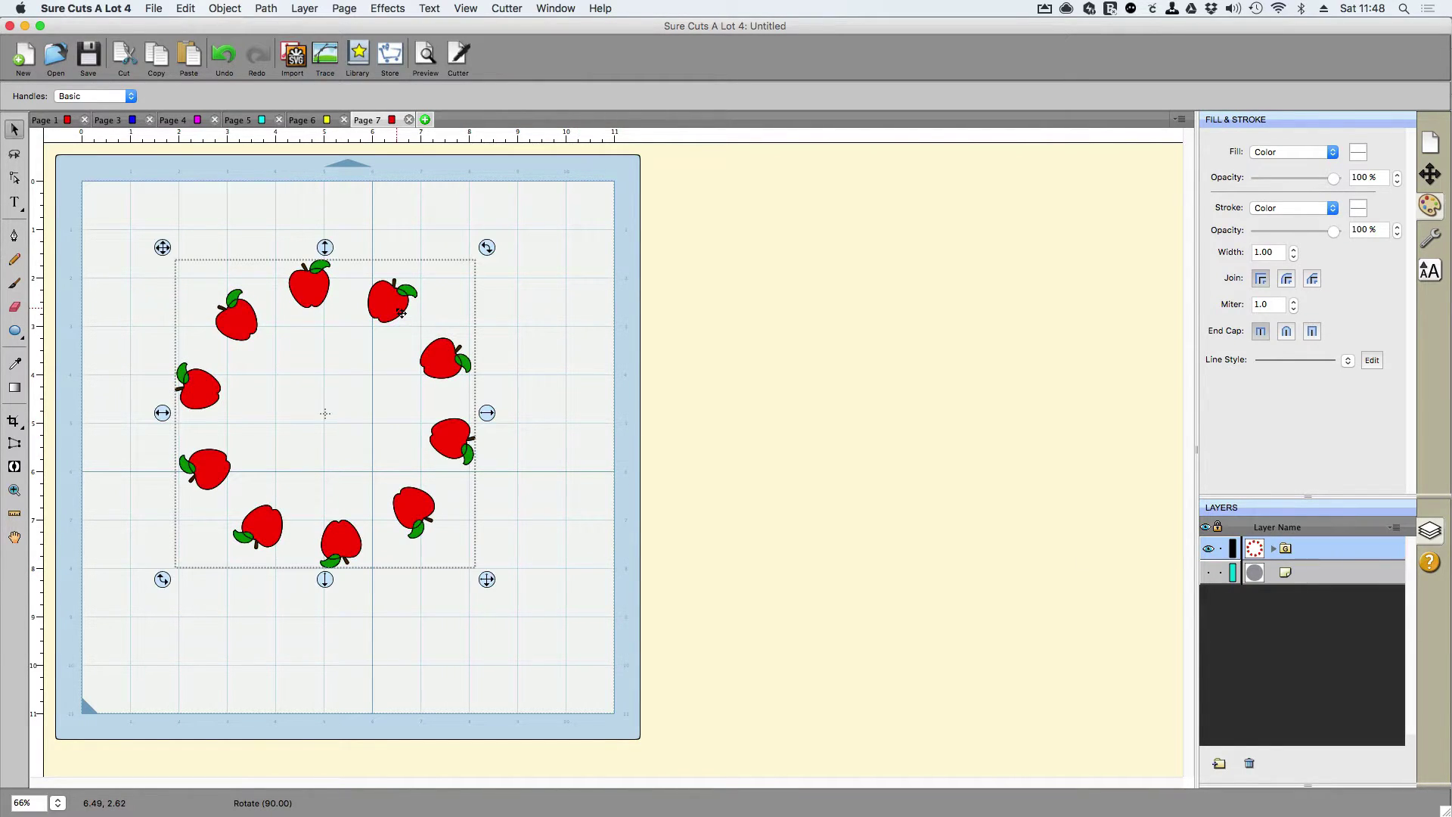
drag(486, 247, 502, 276)
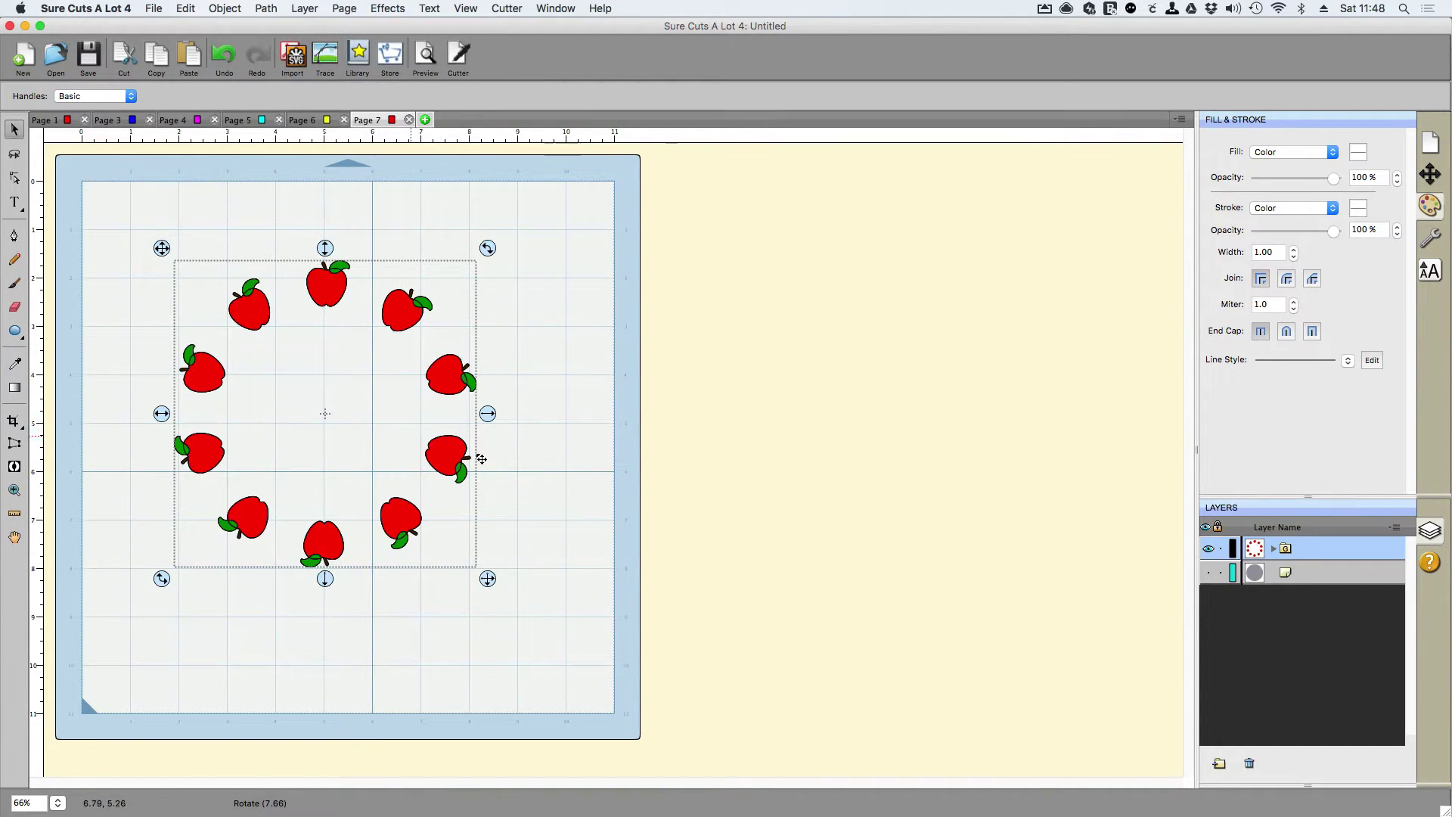
- Compare against the finished Page 6 design, then hide the apple layer on Page 7 and select the circle
click(1208, 573)
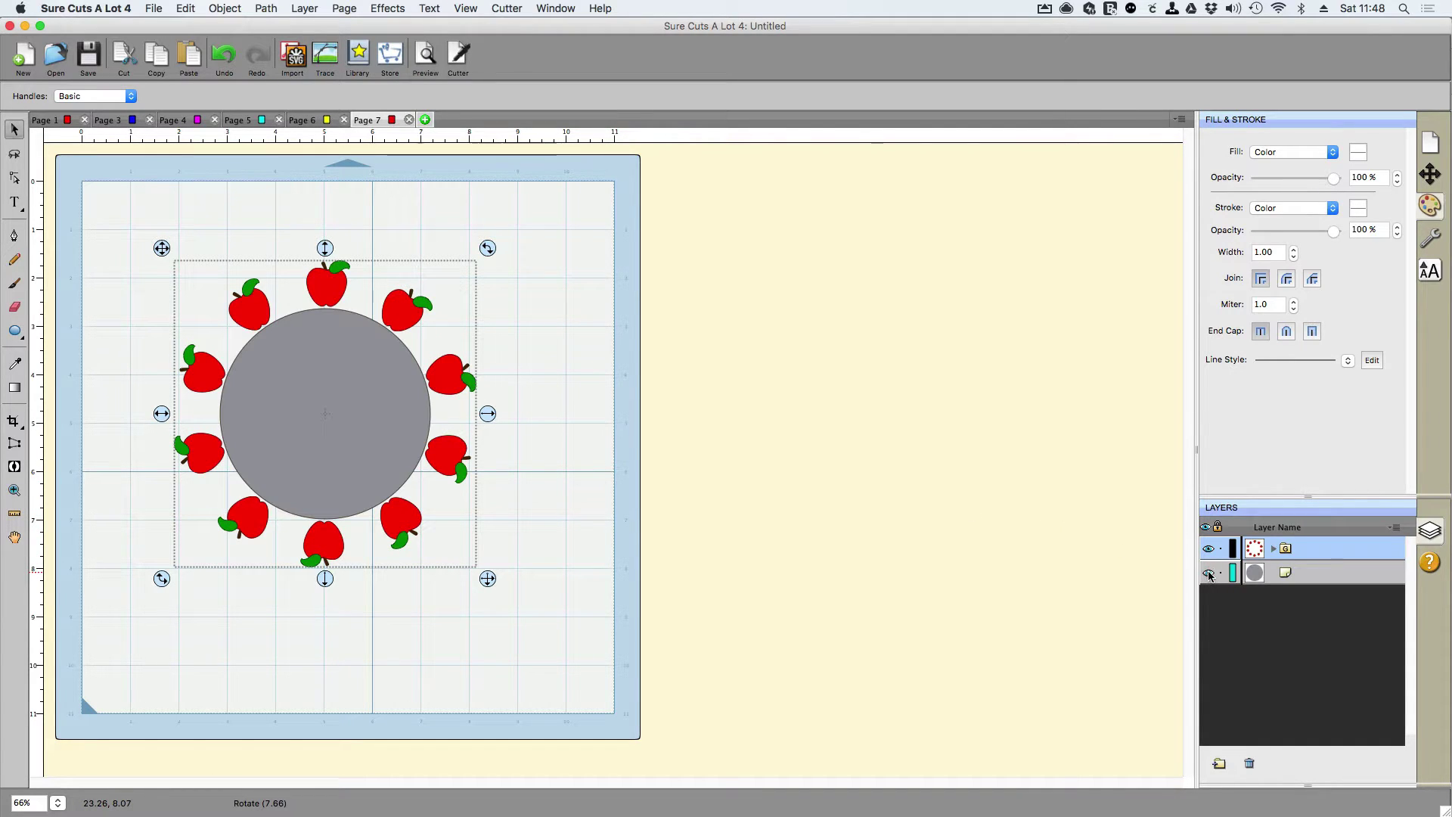
click(307, 121)
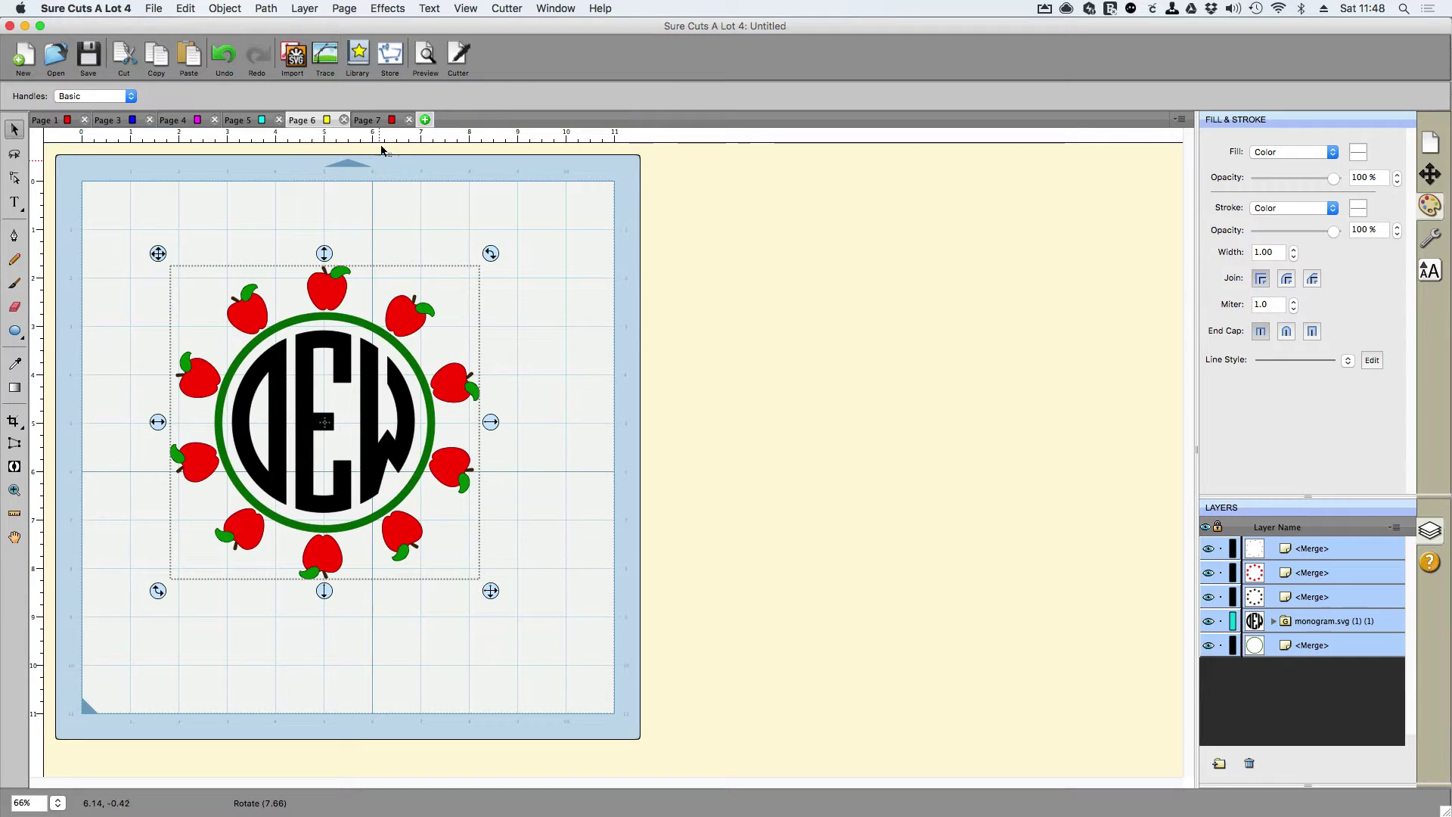
click(383, 121)
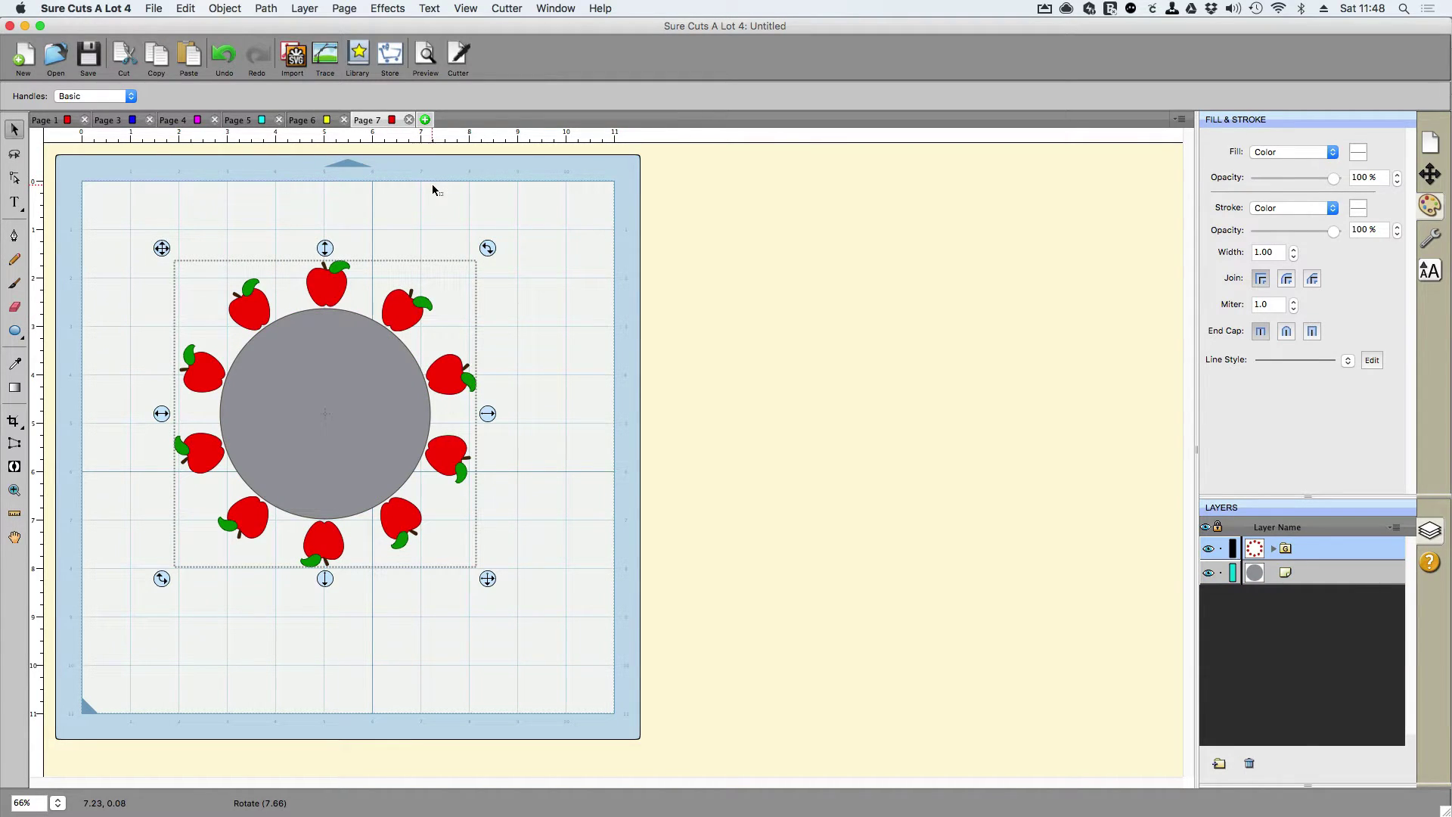
click(1208, 549)
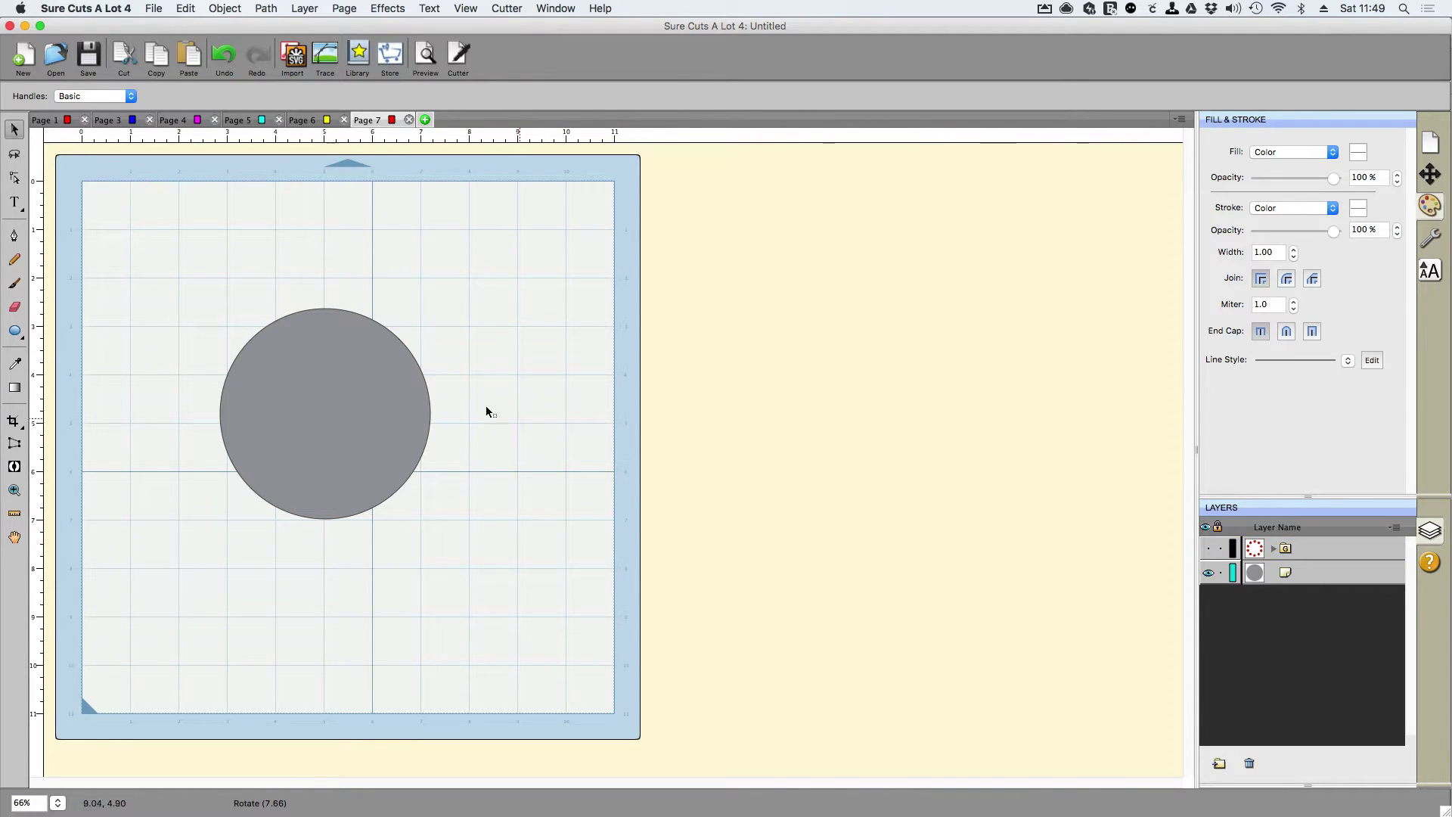
click(391, 394)
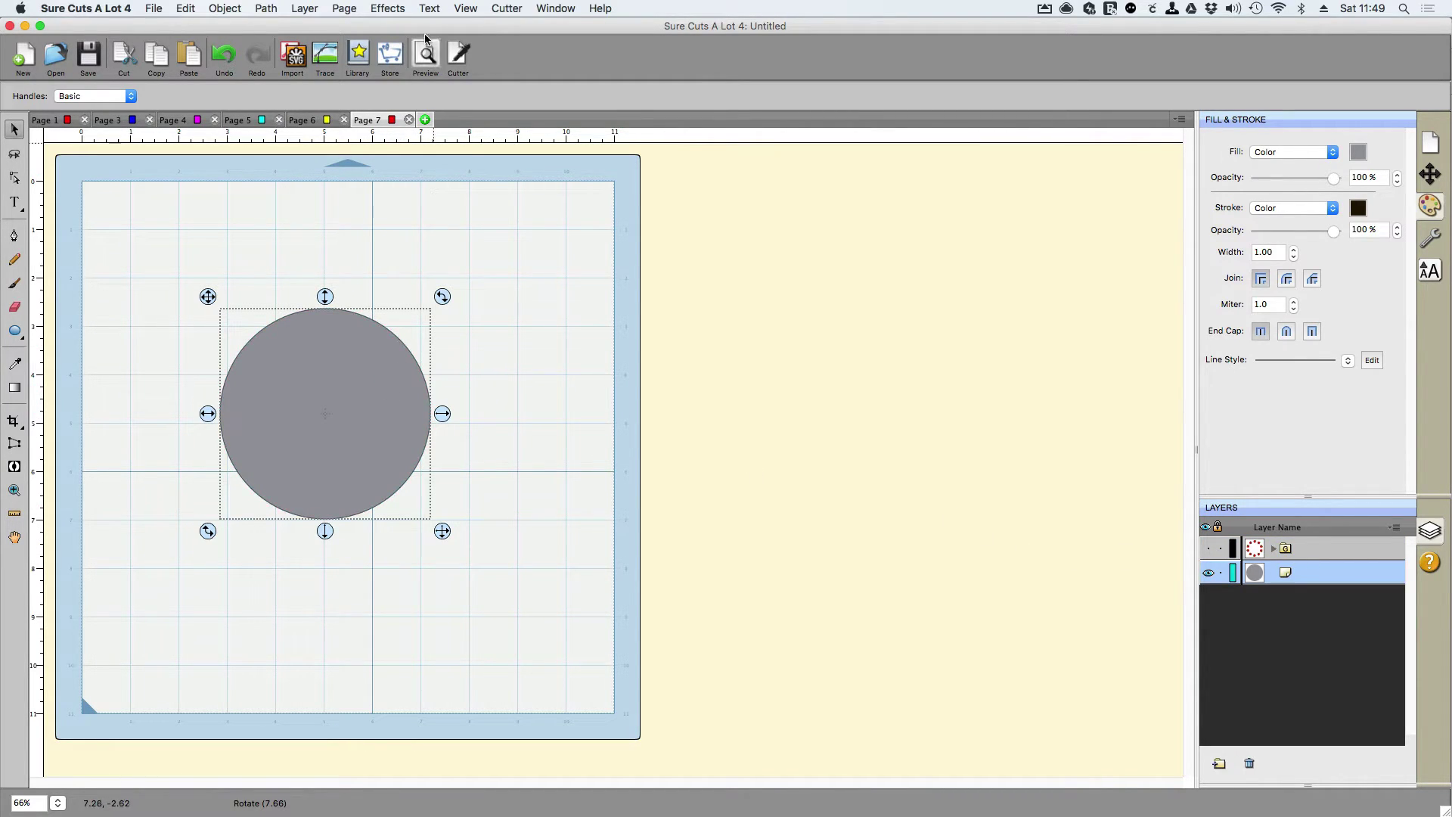
- Apply Effects > Shadow Layer to the circle with Inset Shadow ticked and Size 0.150 in
click(395, 9)
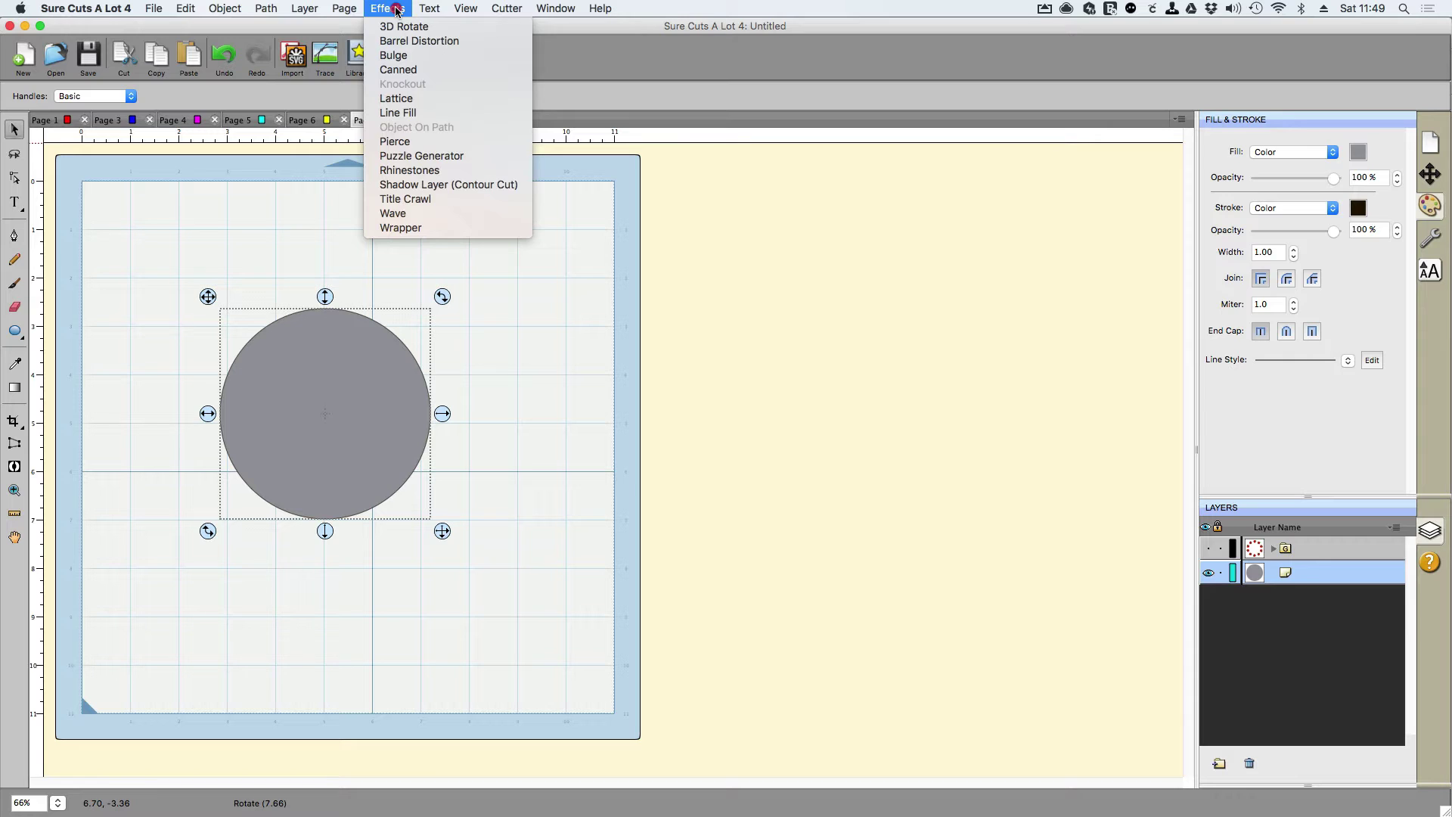
click(473, 185)
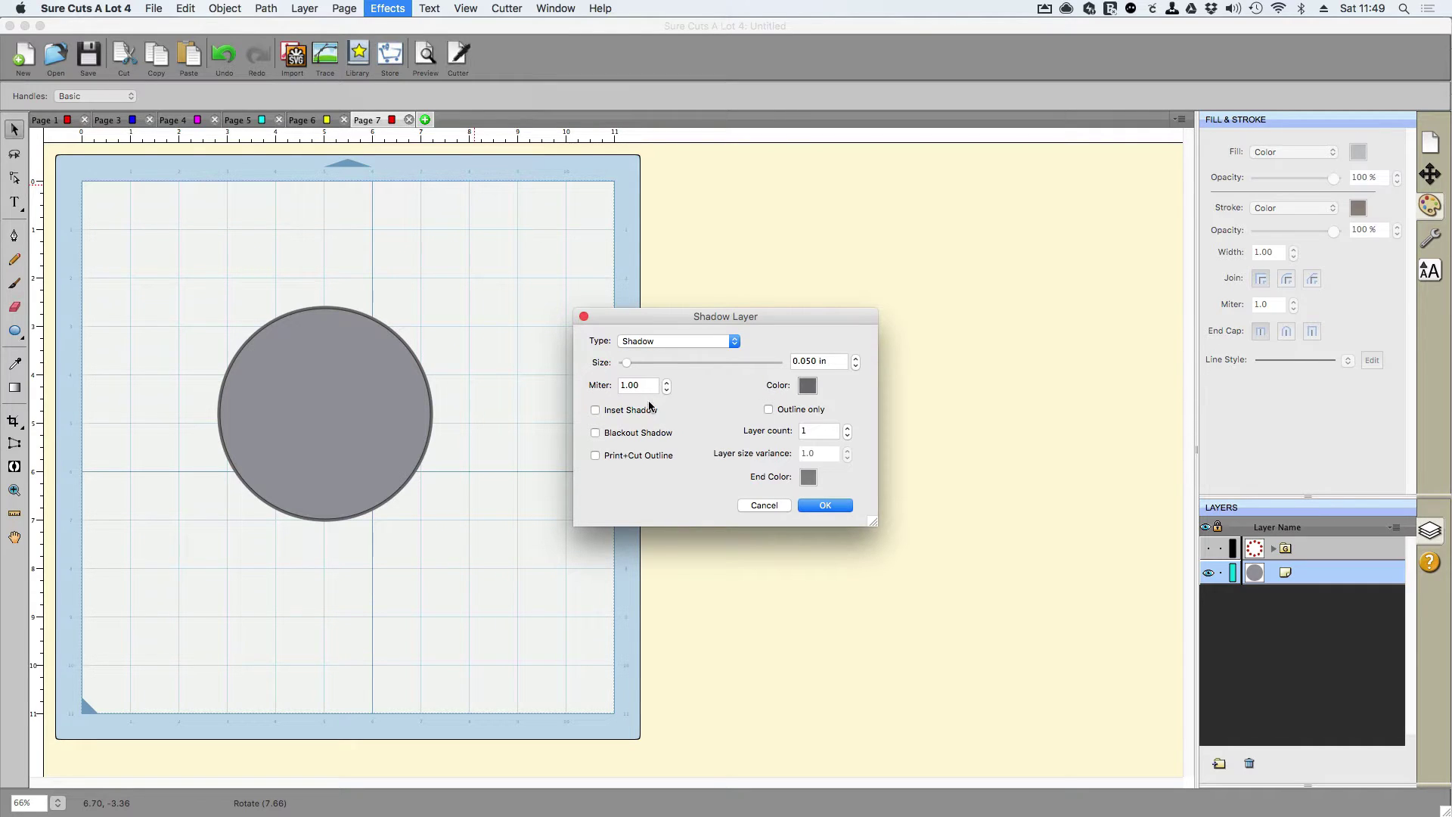
click(595, 410)
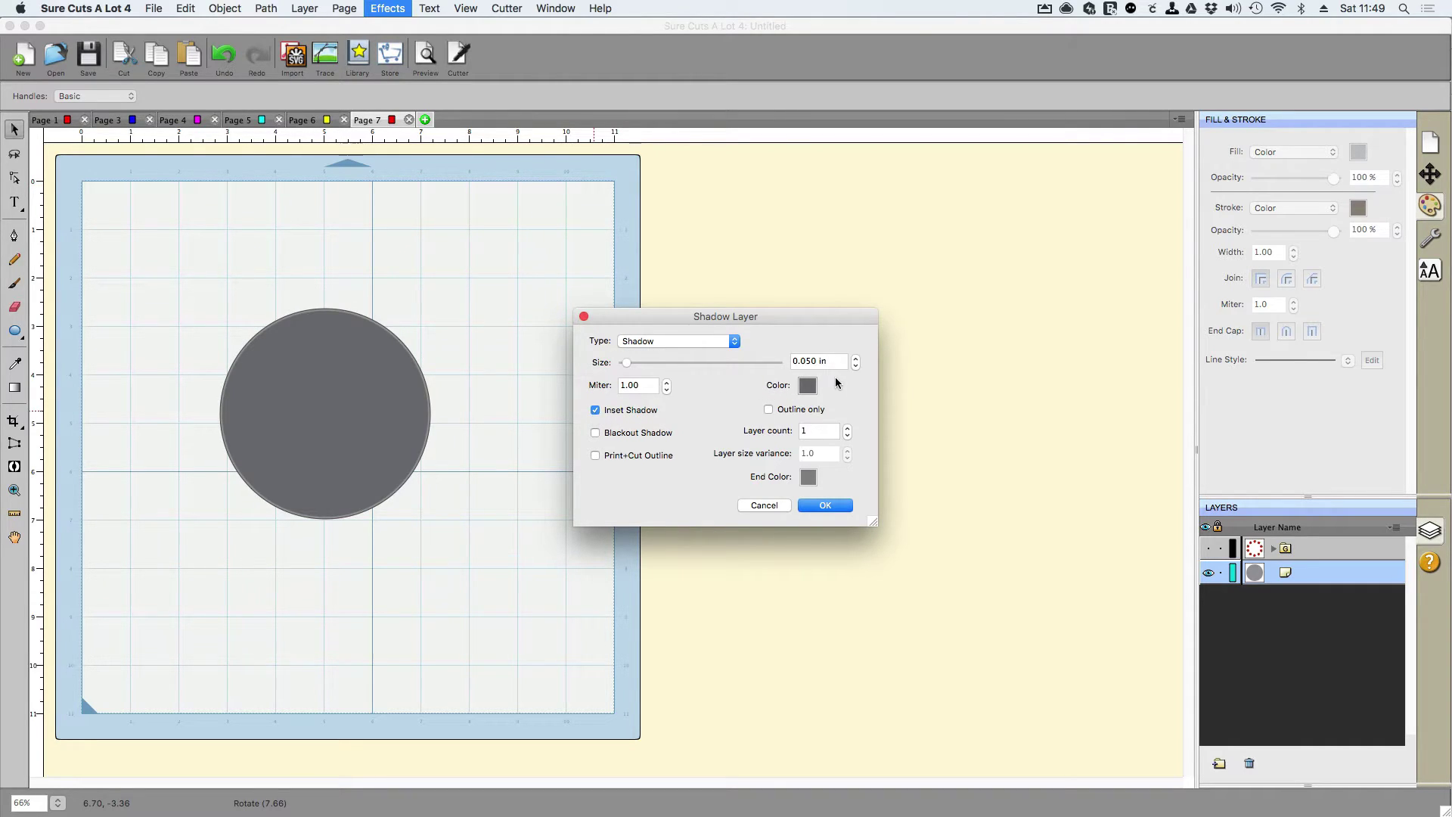
click(857, 358)
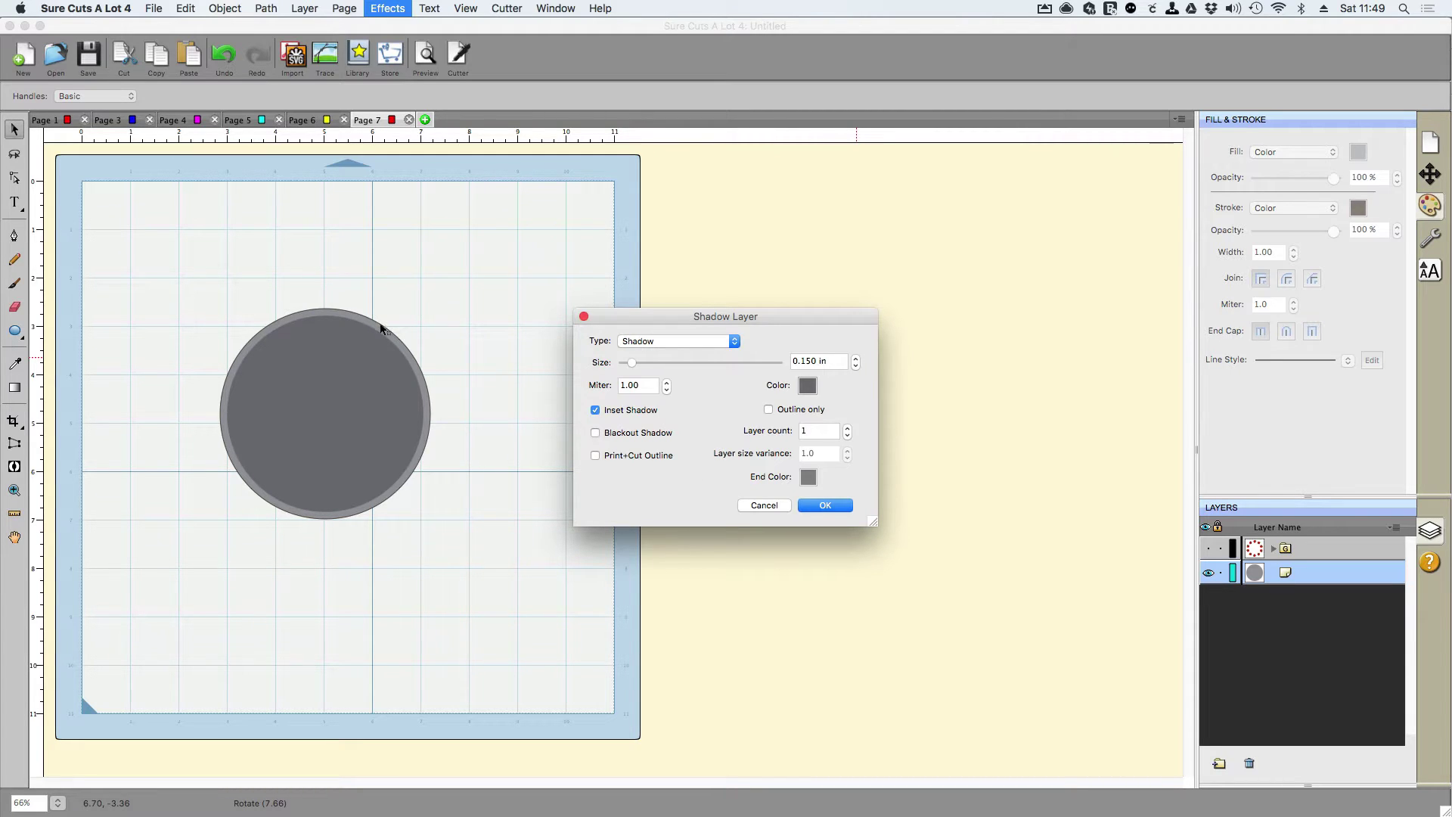
click(826, 505)
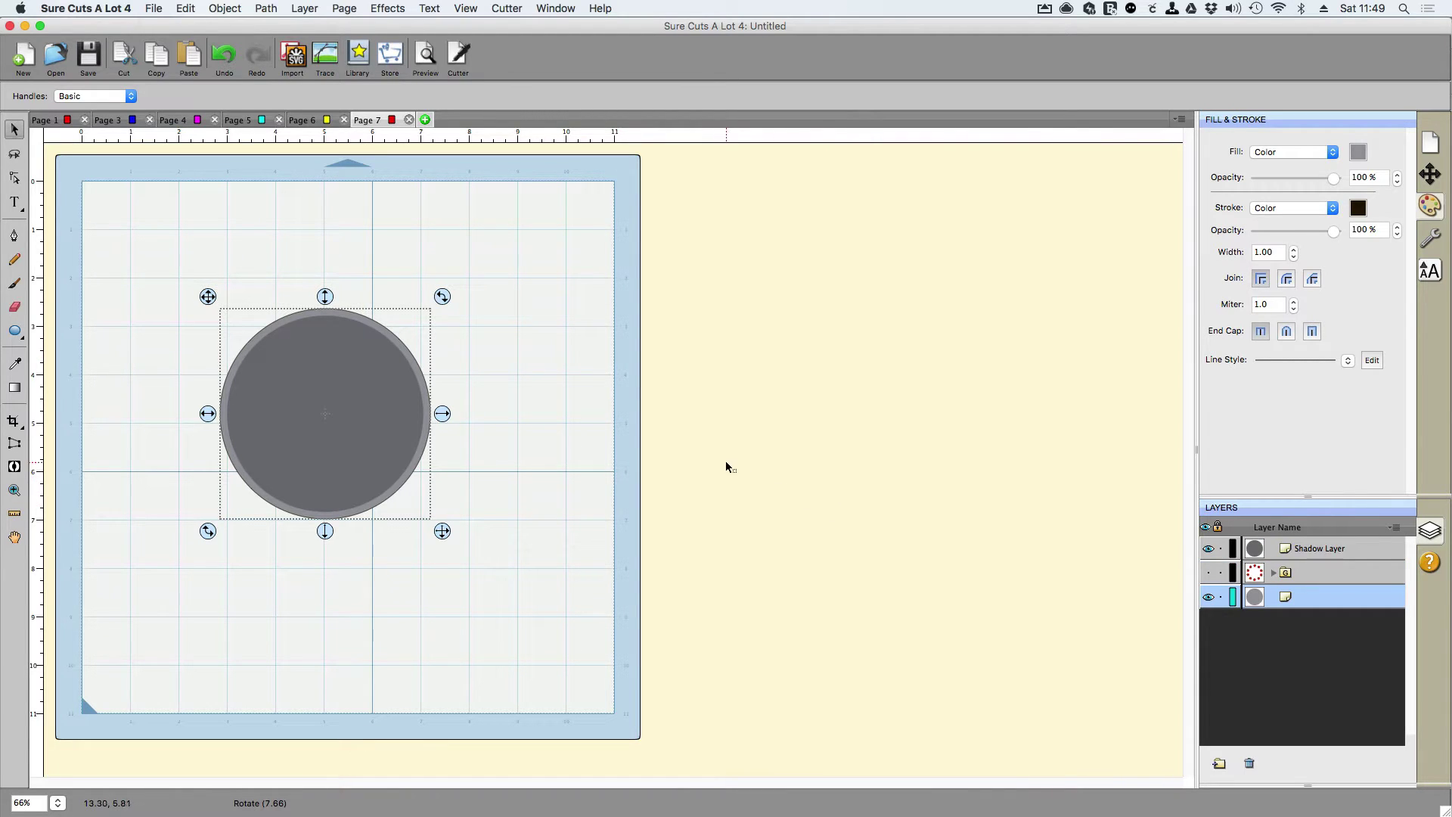
- Merge the circle and its inset shadow into a ring, then make the apple layer visible again
click(593, 447)
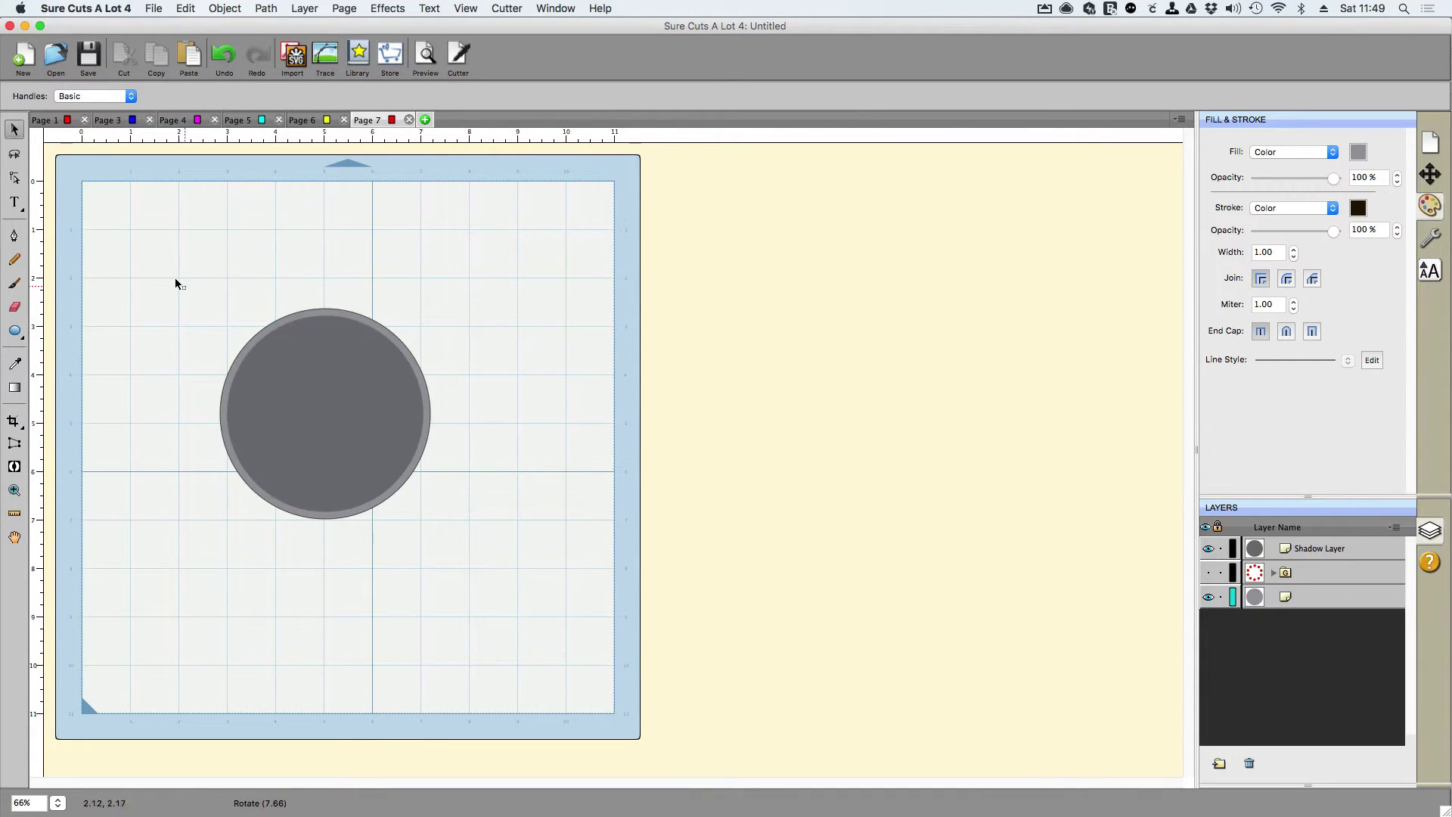
drag(174, 279, 544, 595)
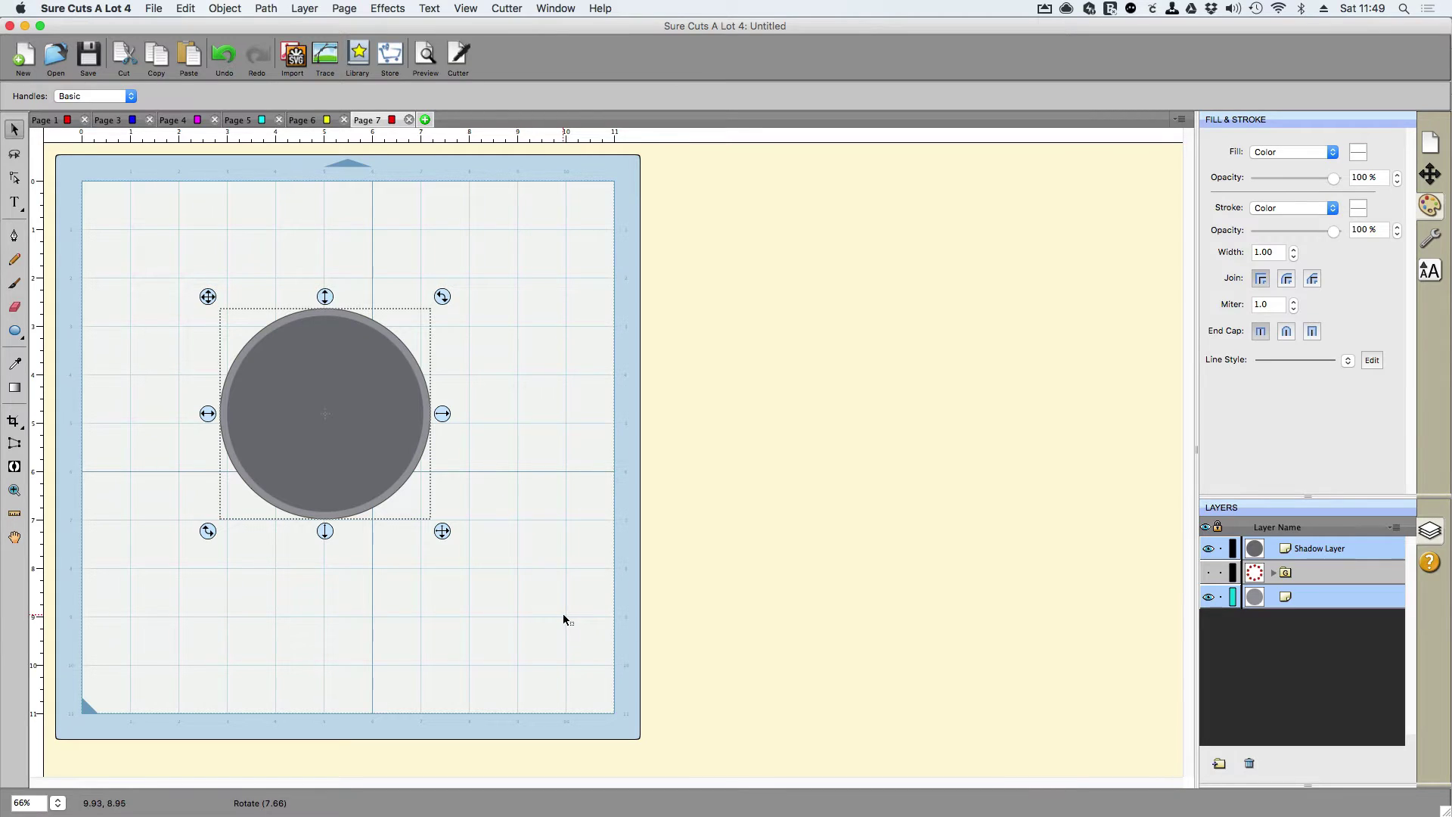
click(225, 8)
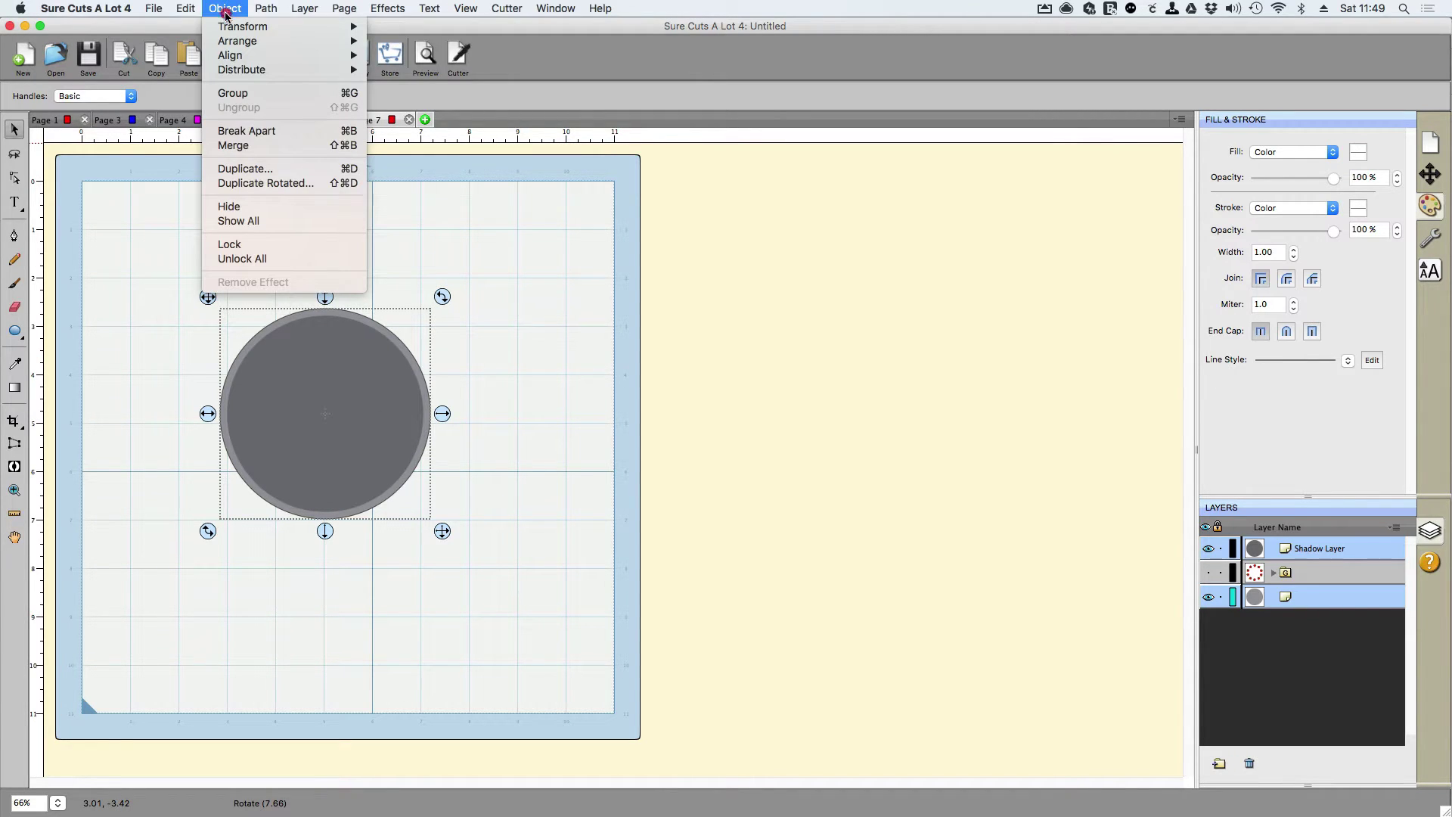
click(275, 145)
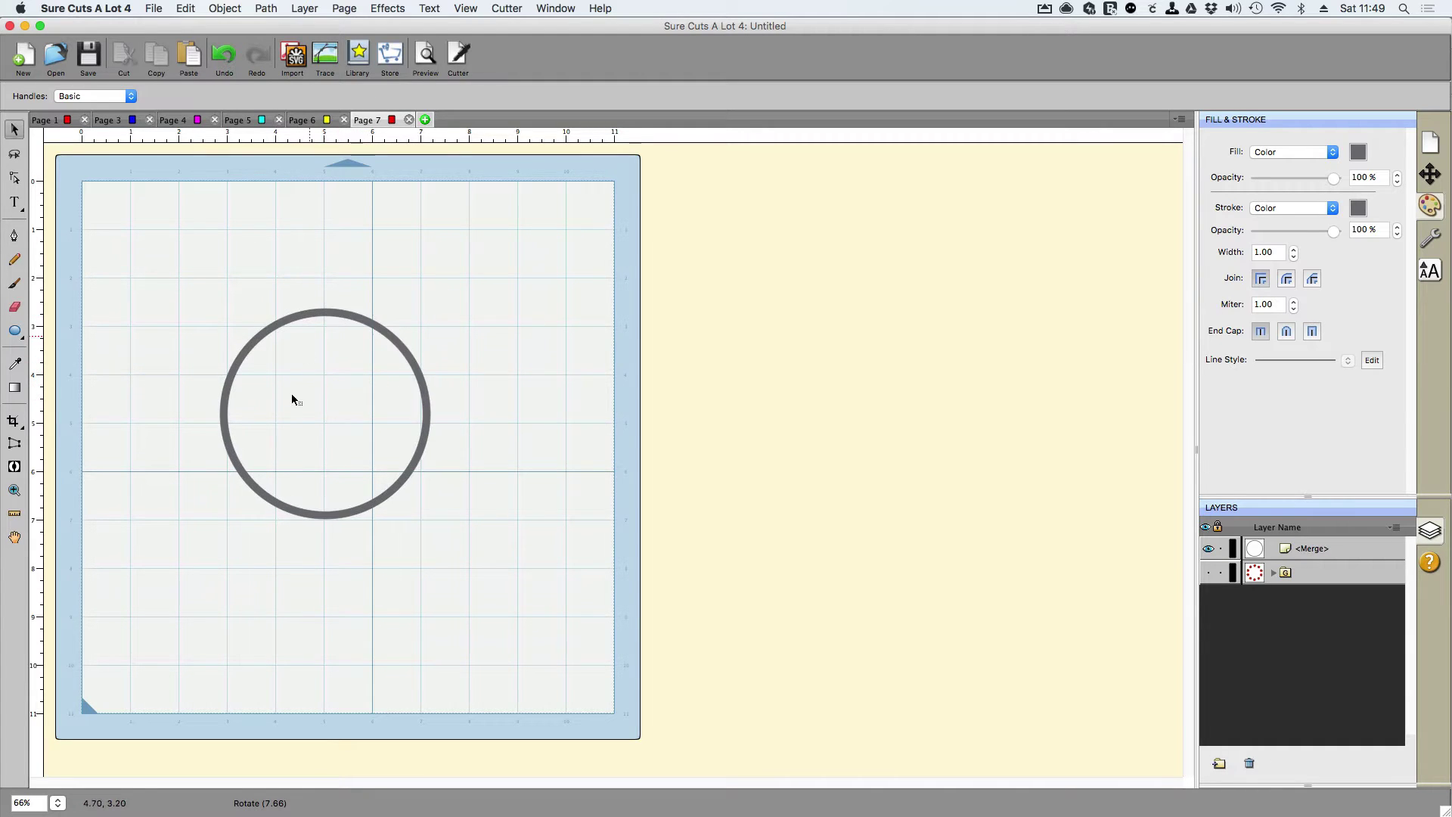
click(401, 343)
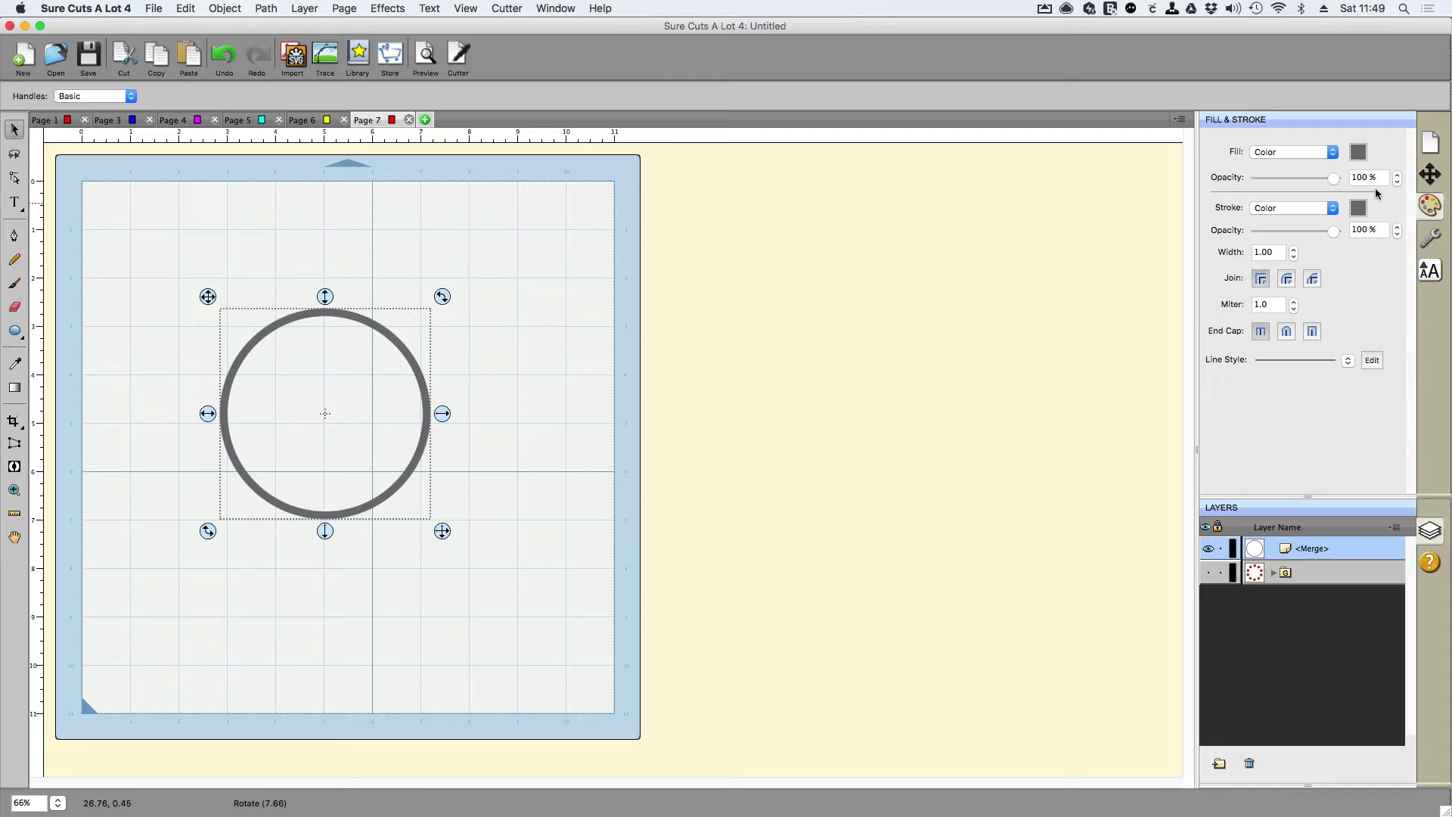
click(1359, 153)
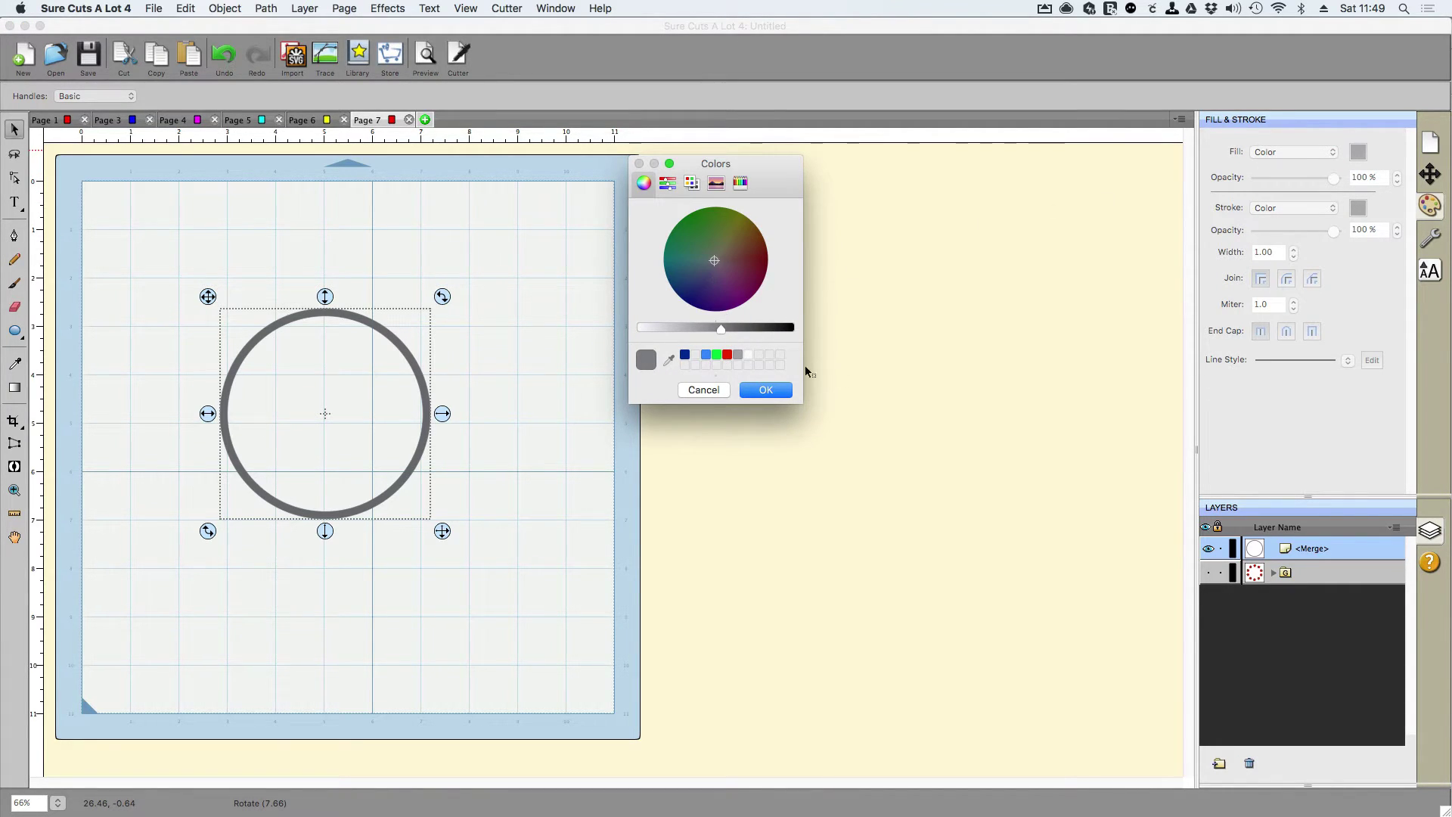
click(704, 389)
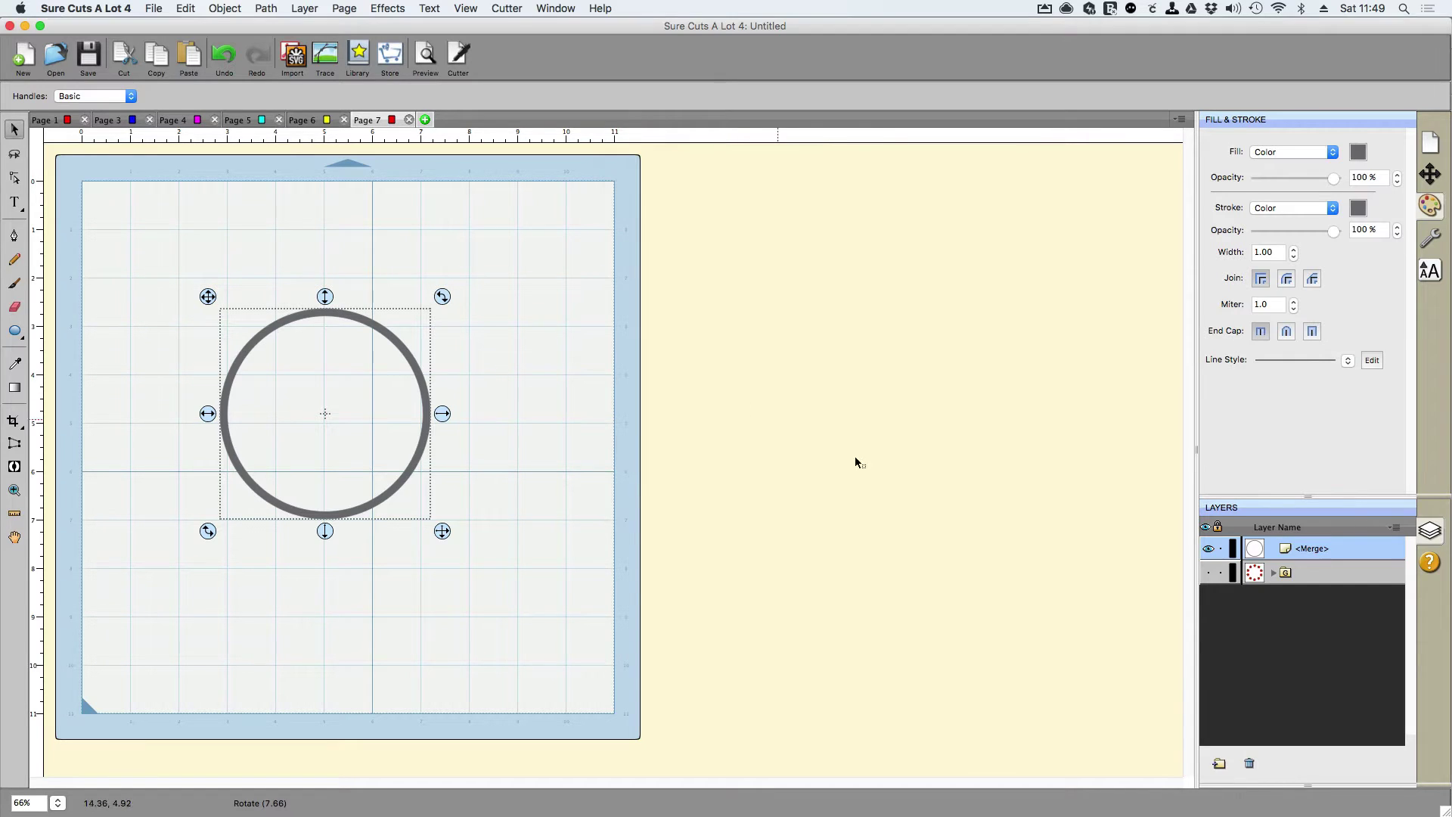
click(1209, 573)
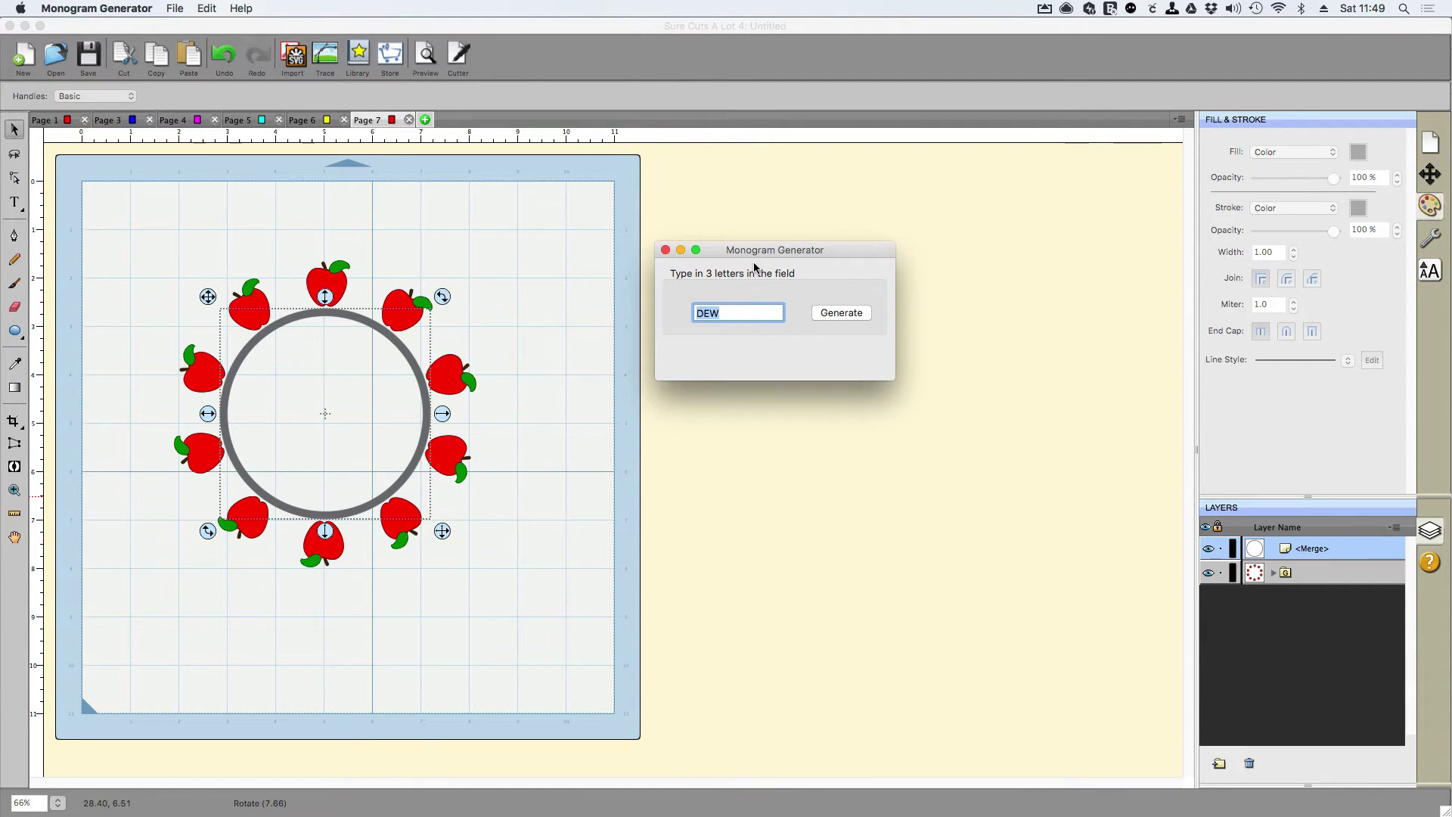
- Generate the DEW monogram and save it as monogram.svg on the Desktop, replacing the old file
drag(753, 250, 706, 241)
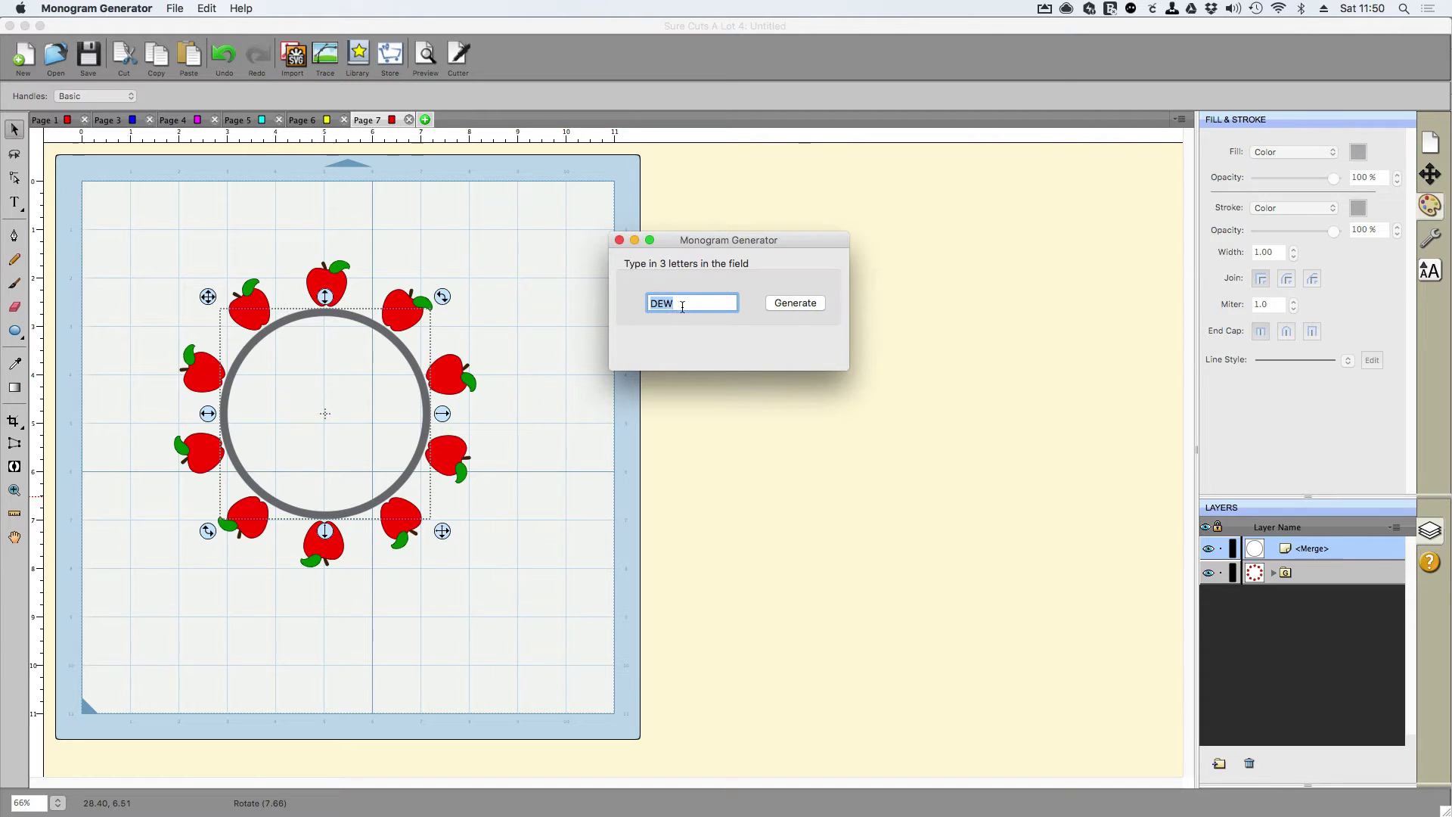
click(793, 301)
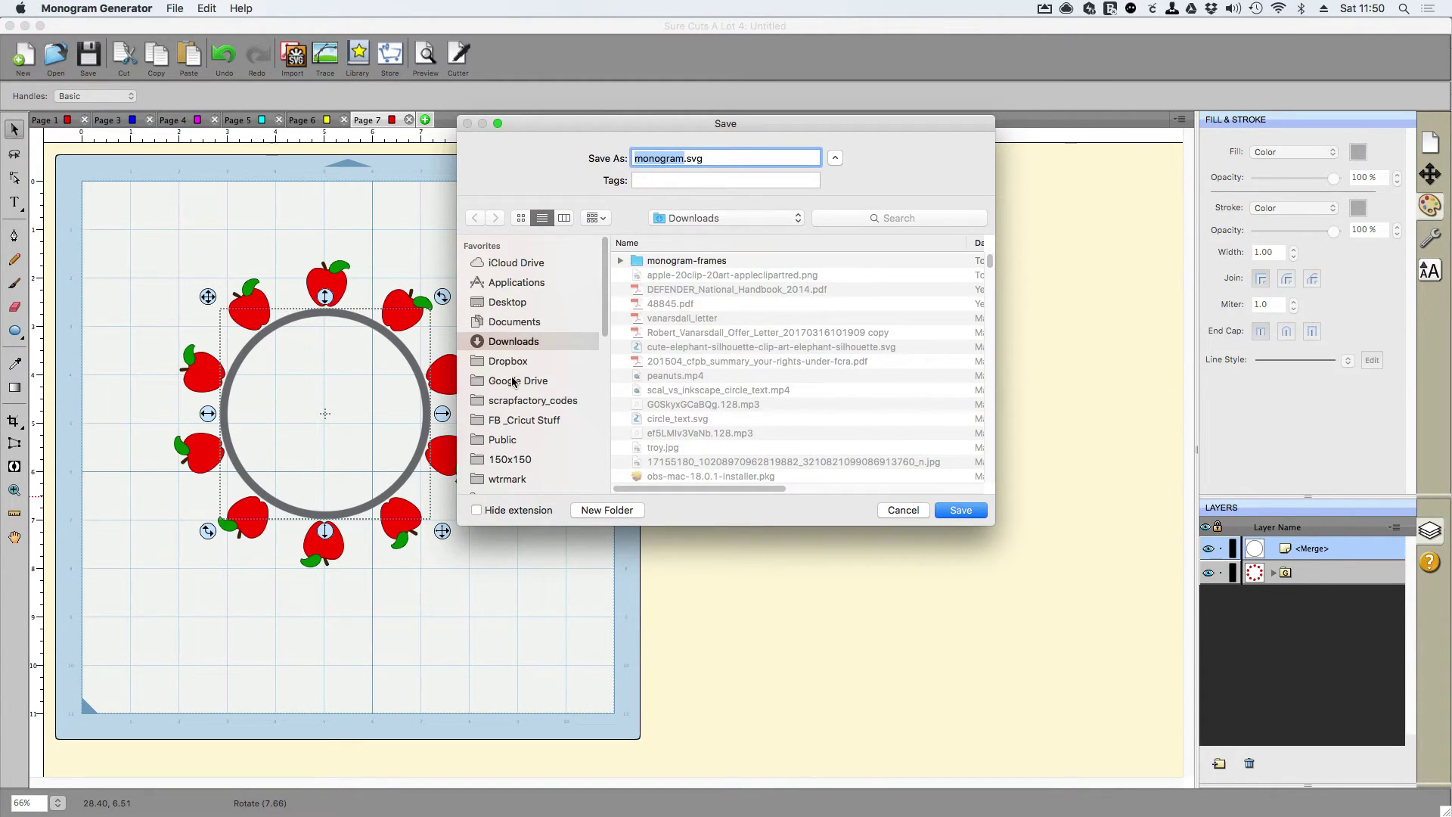
click(505, 303)
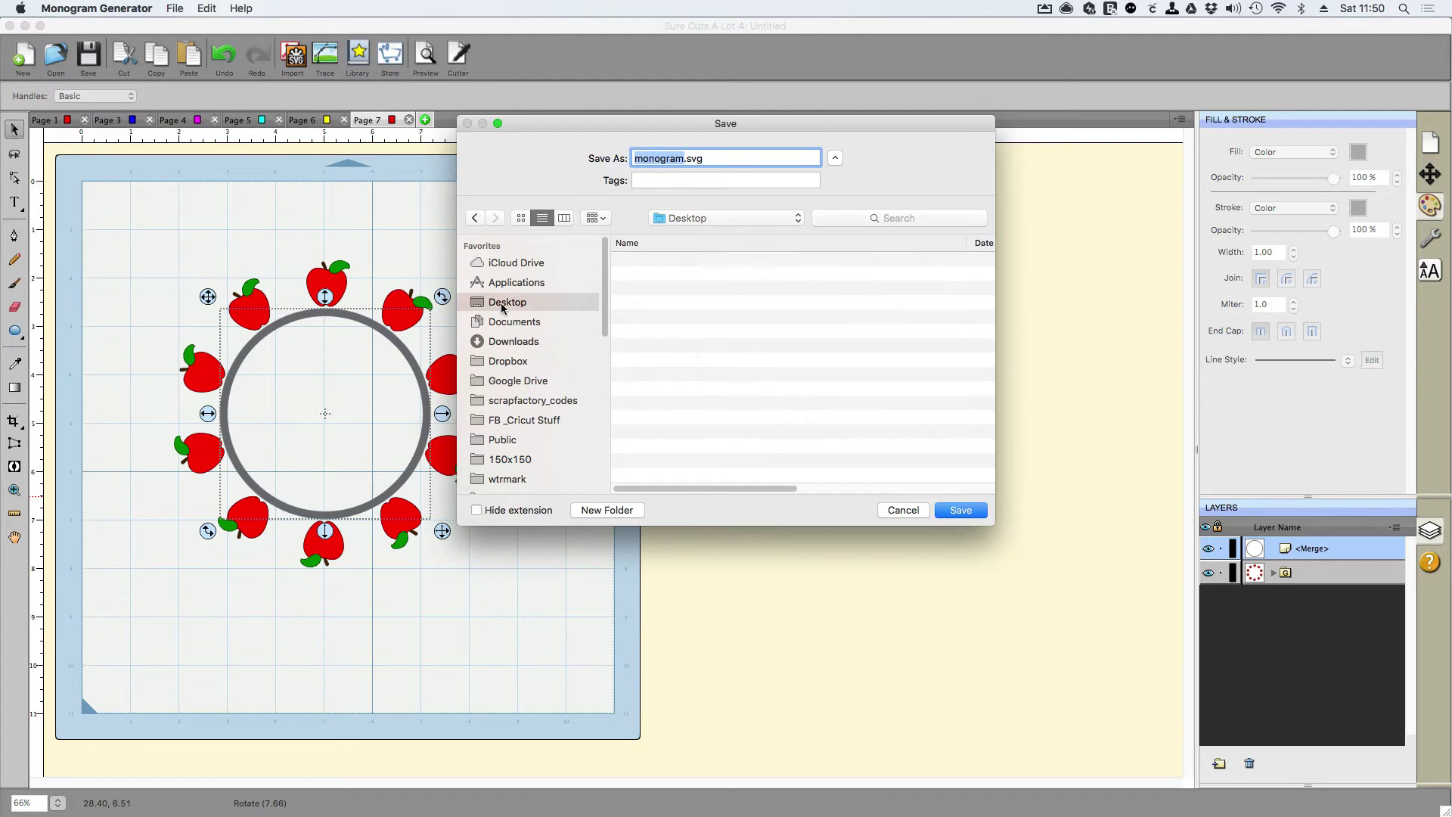
click(970, 507)
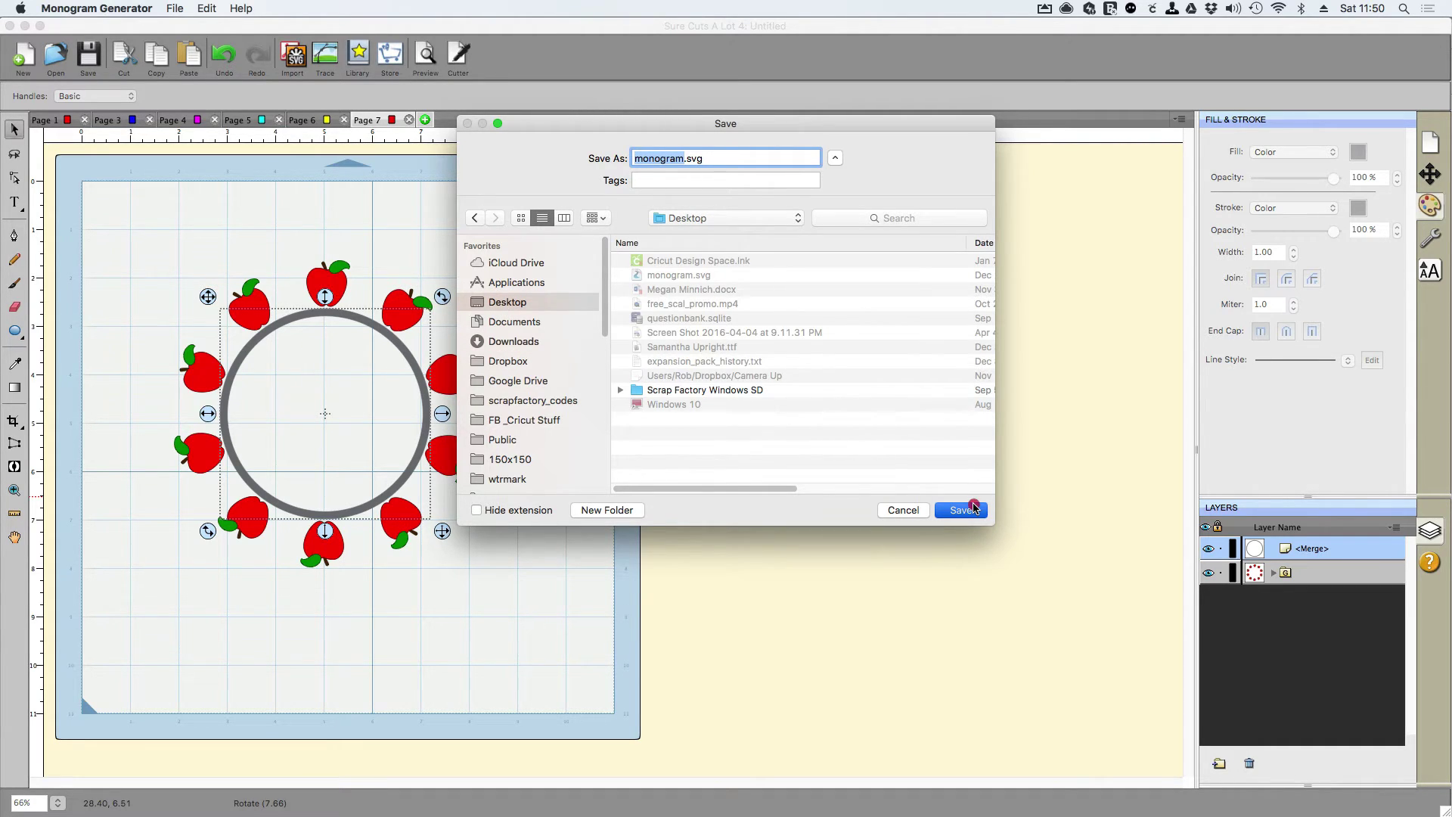
click(834, 224)
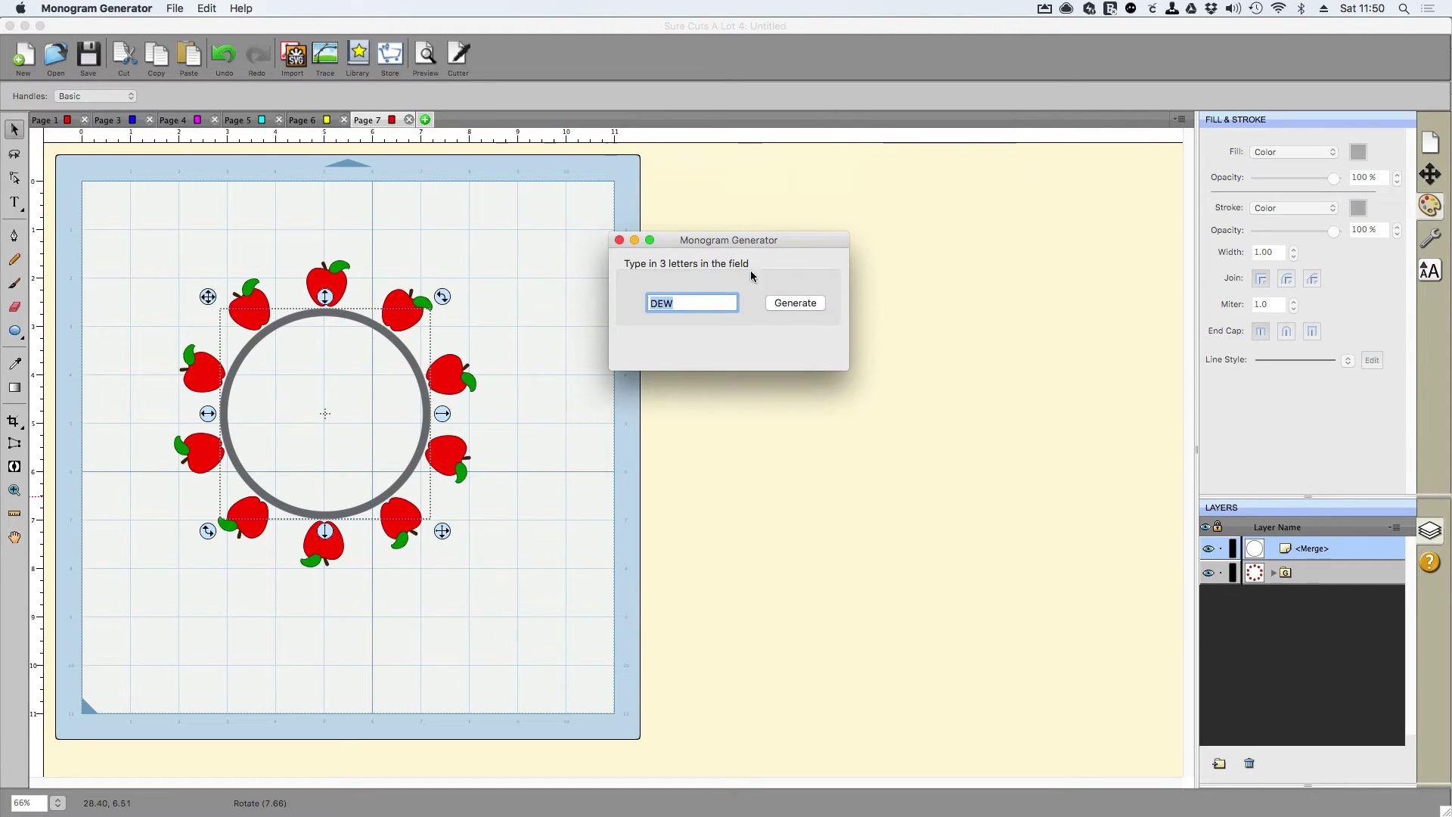
- Drag monogram.svg from Finder's Desktop folder onto the canvas inside the ring
click(751, 203)
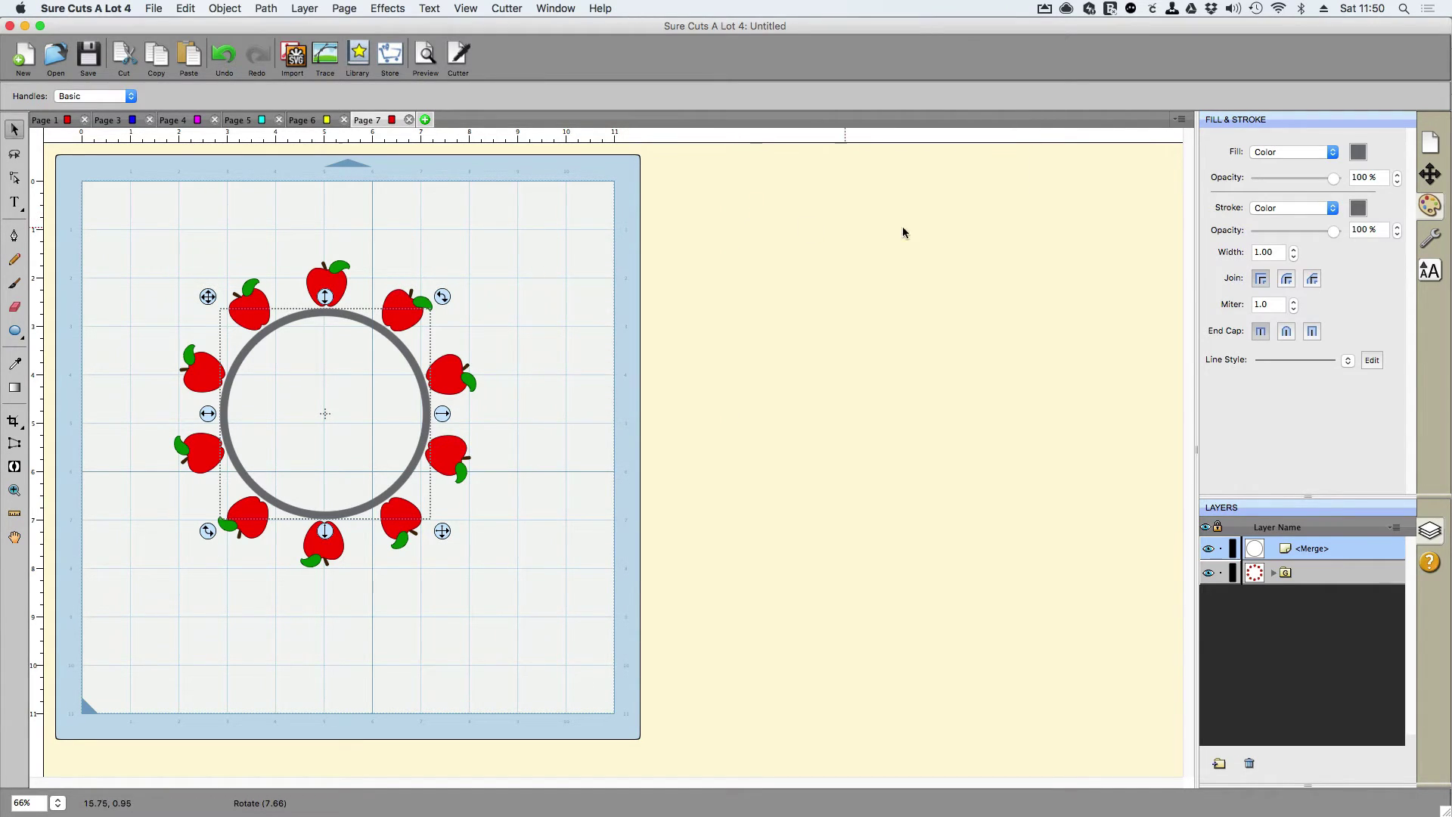
key(super+Tab)
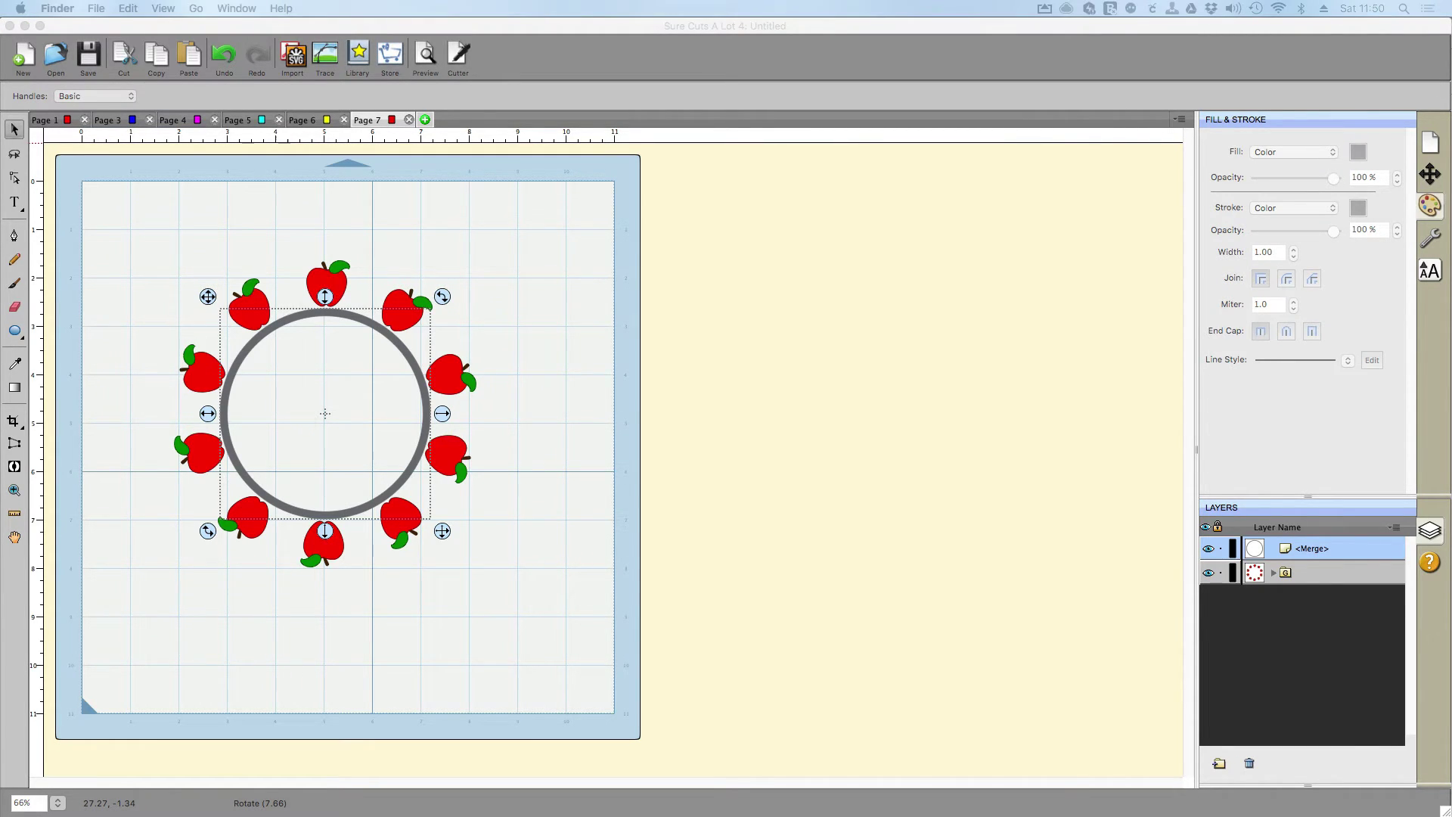
key(super+n)
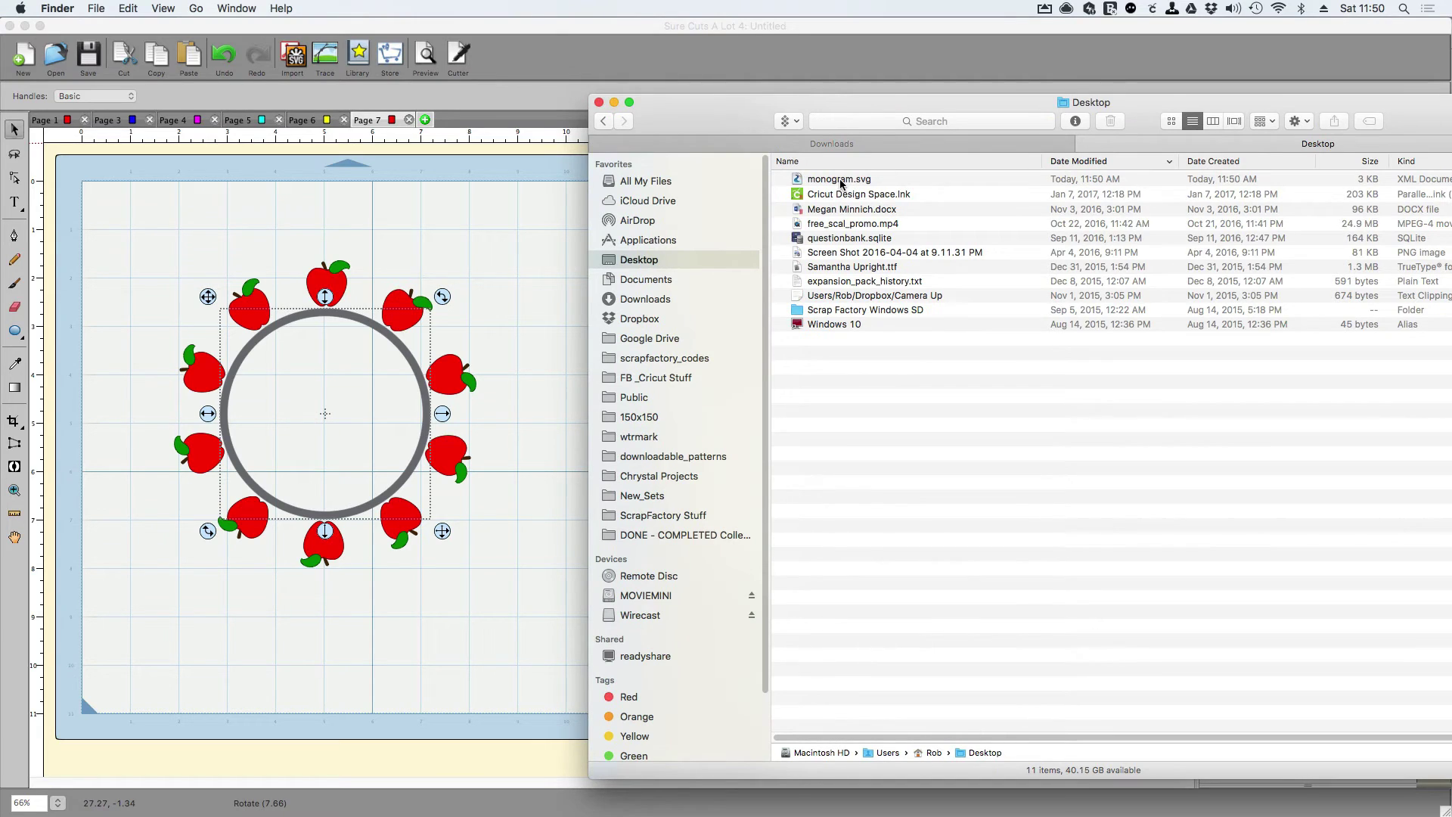
drag(841, 183, 358, 423)
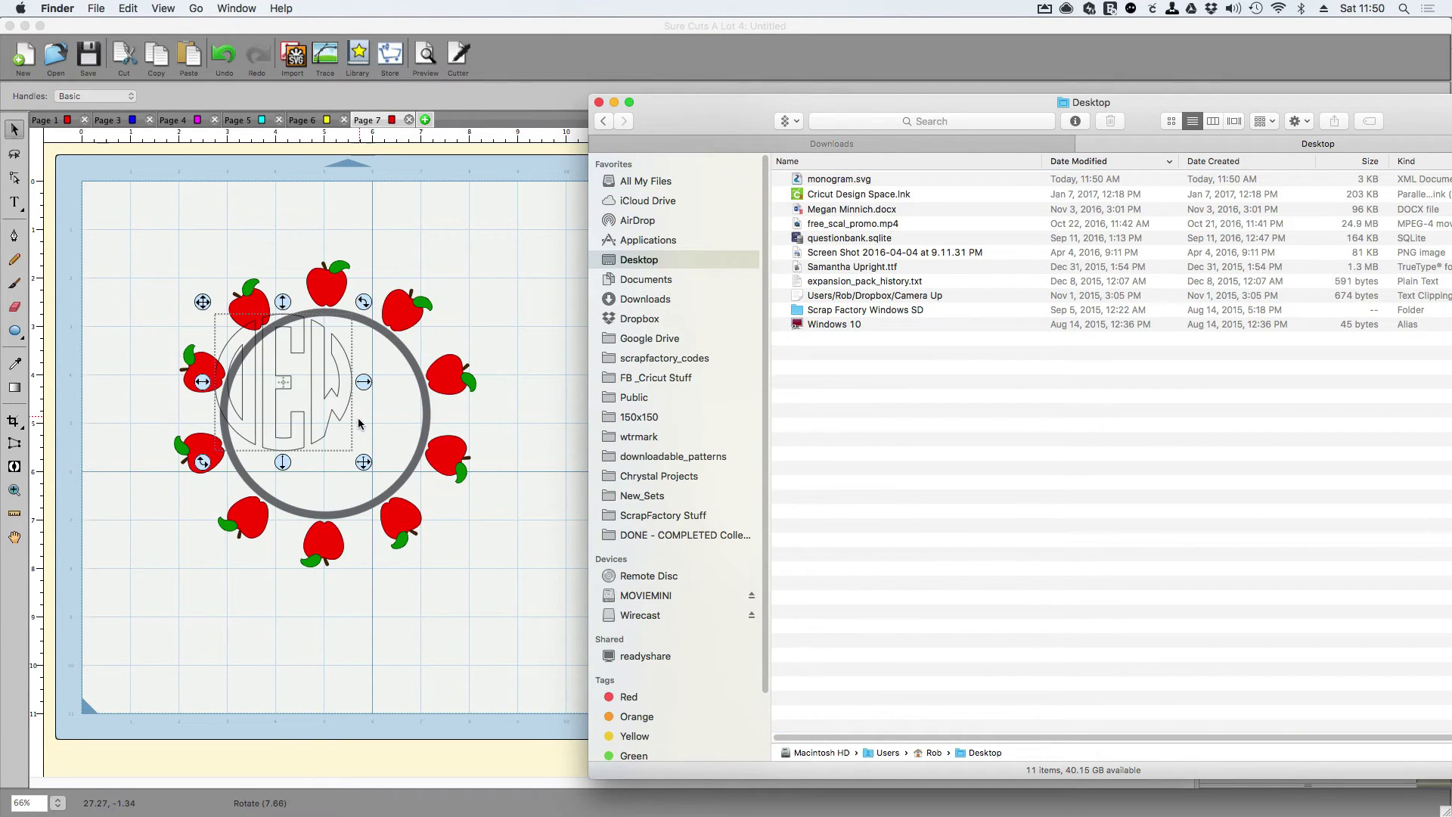
key(super+w)
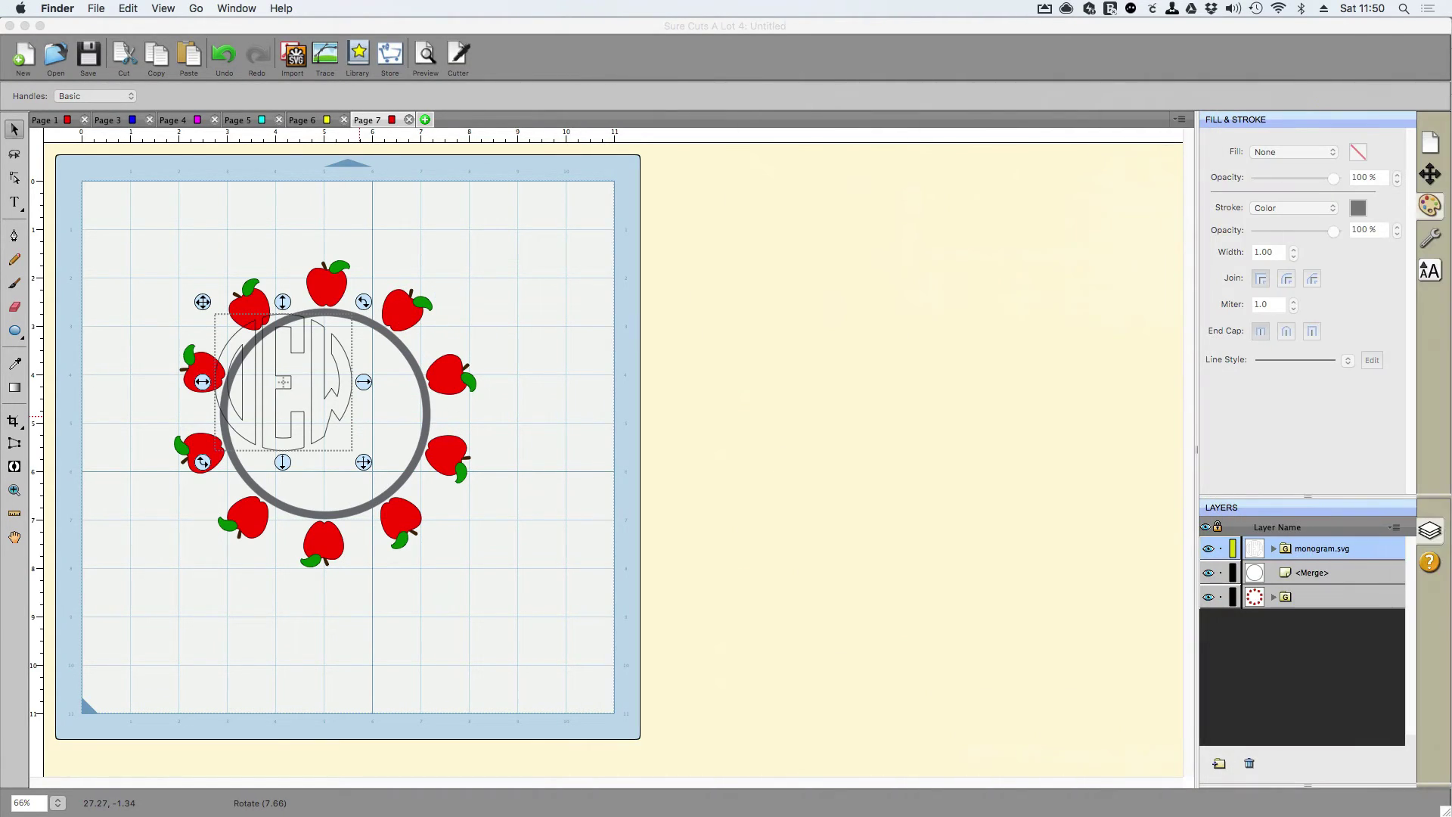
- Centre the DEW monogram in the ring and give it a solid black colour fill
click(398, 424)
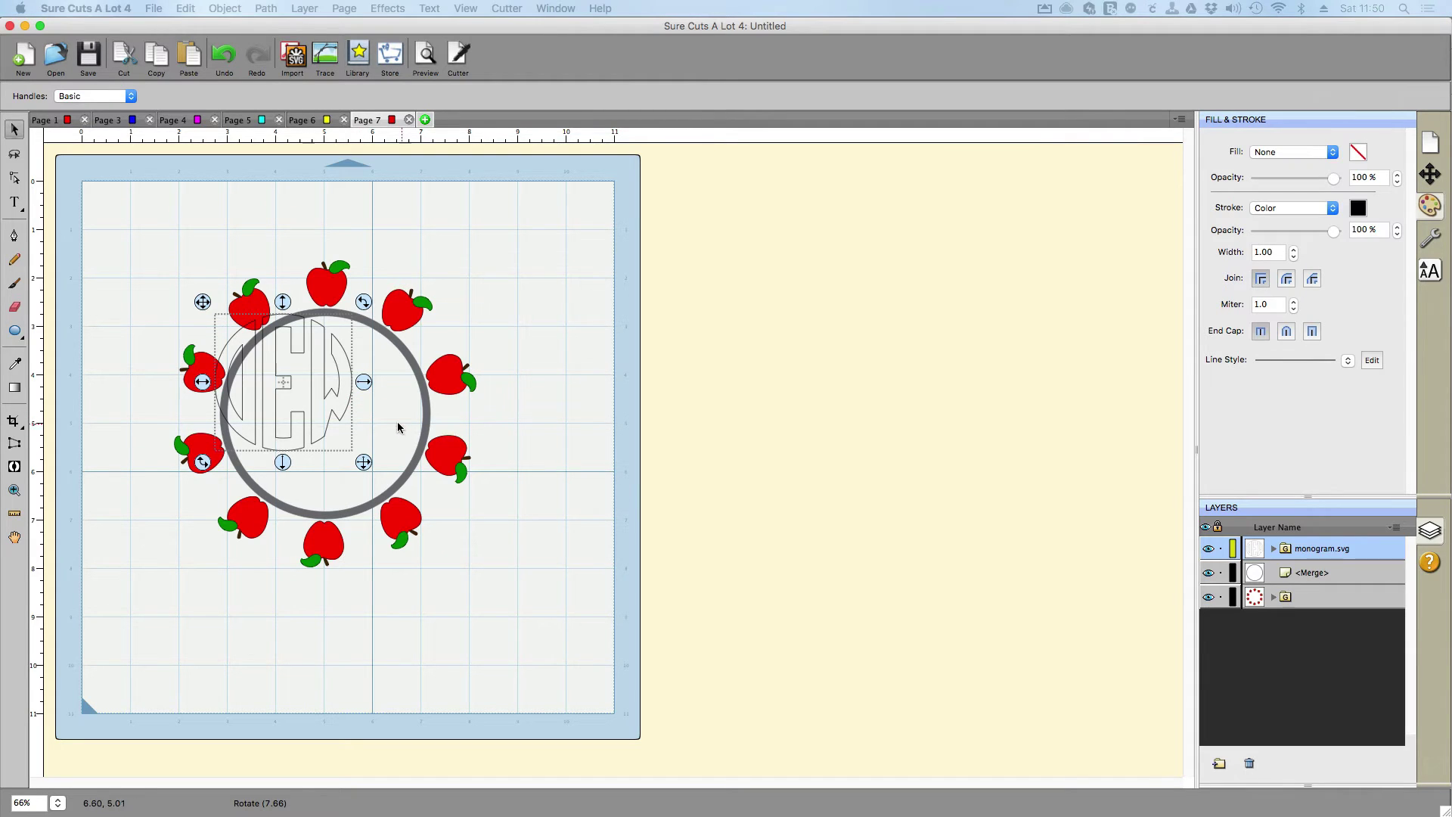
drag(350, 397, 389, 421)
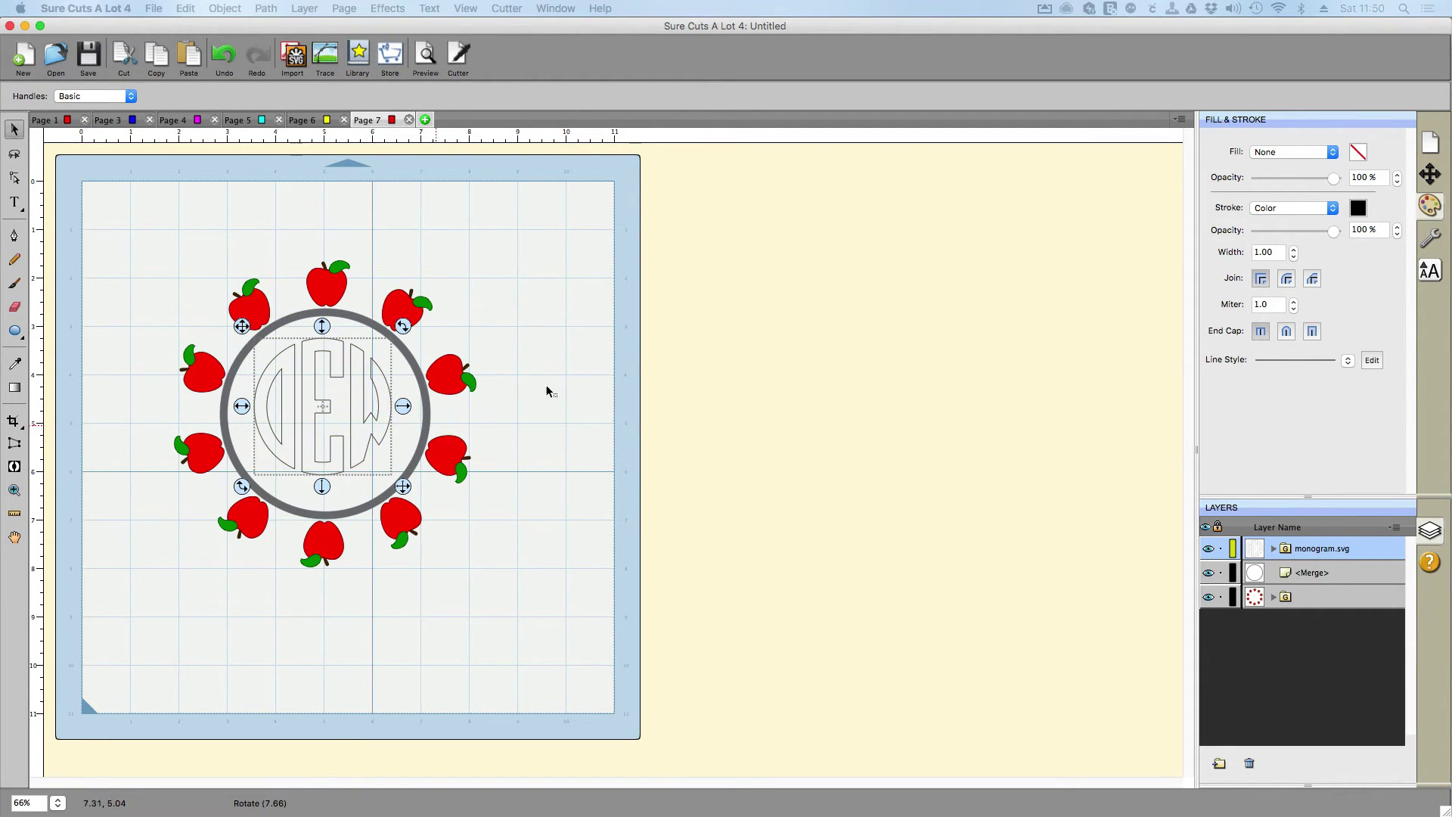
click(1285, 154)
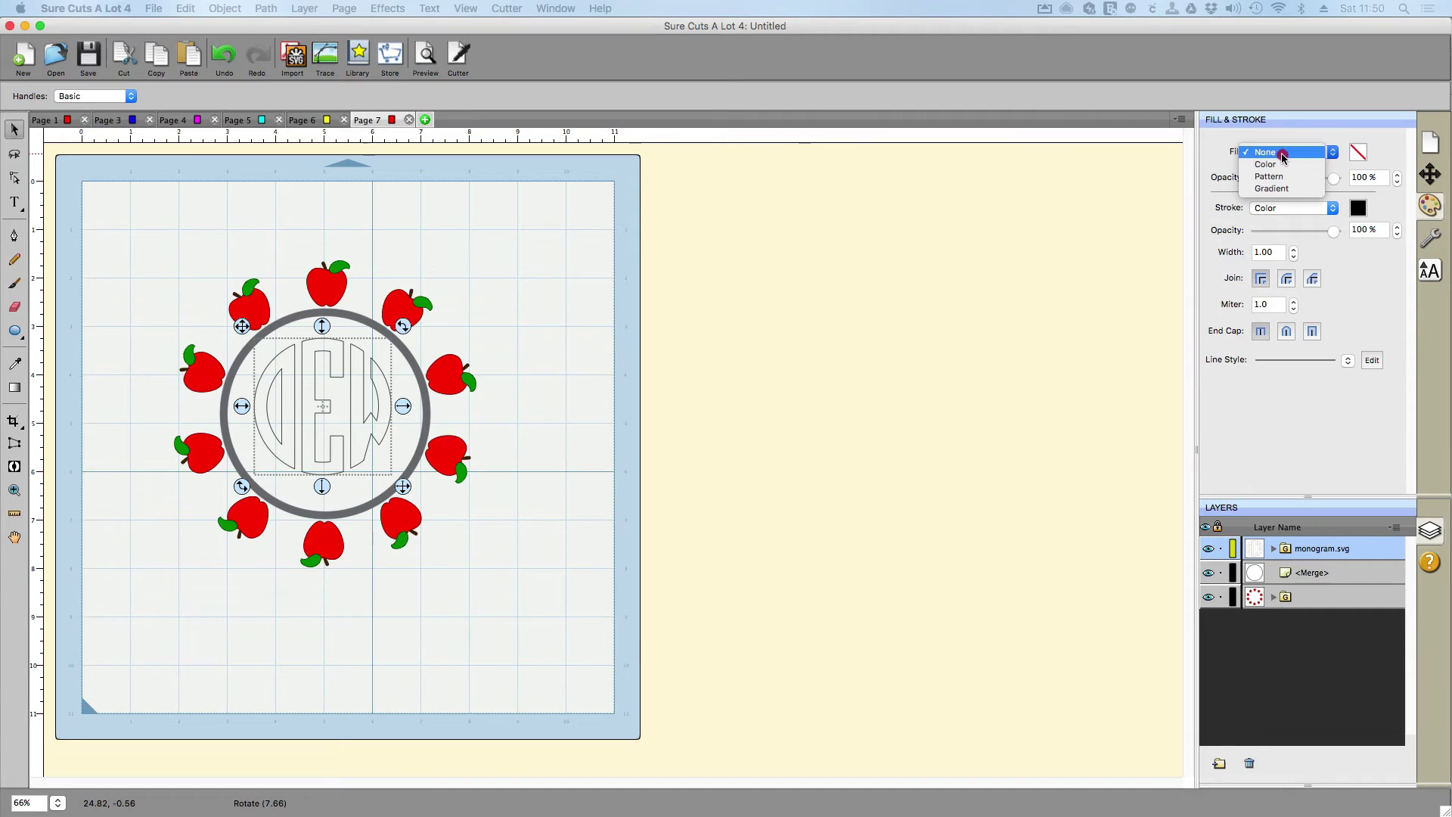
click(1284, 165)
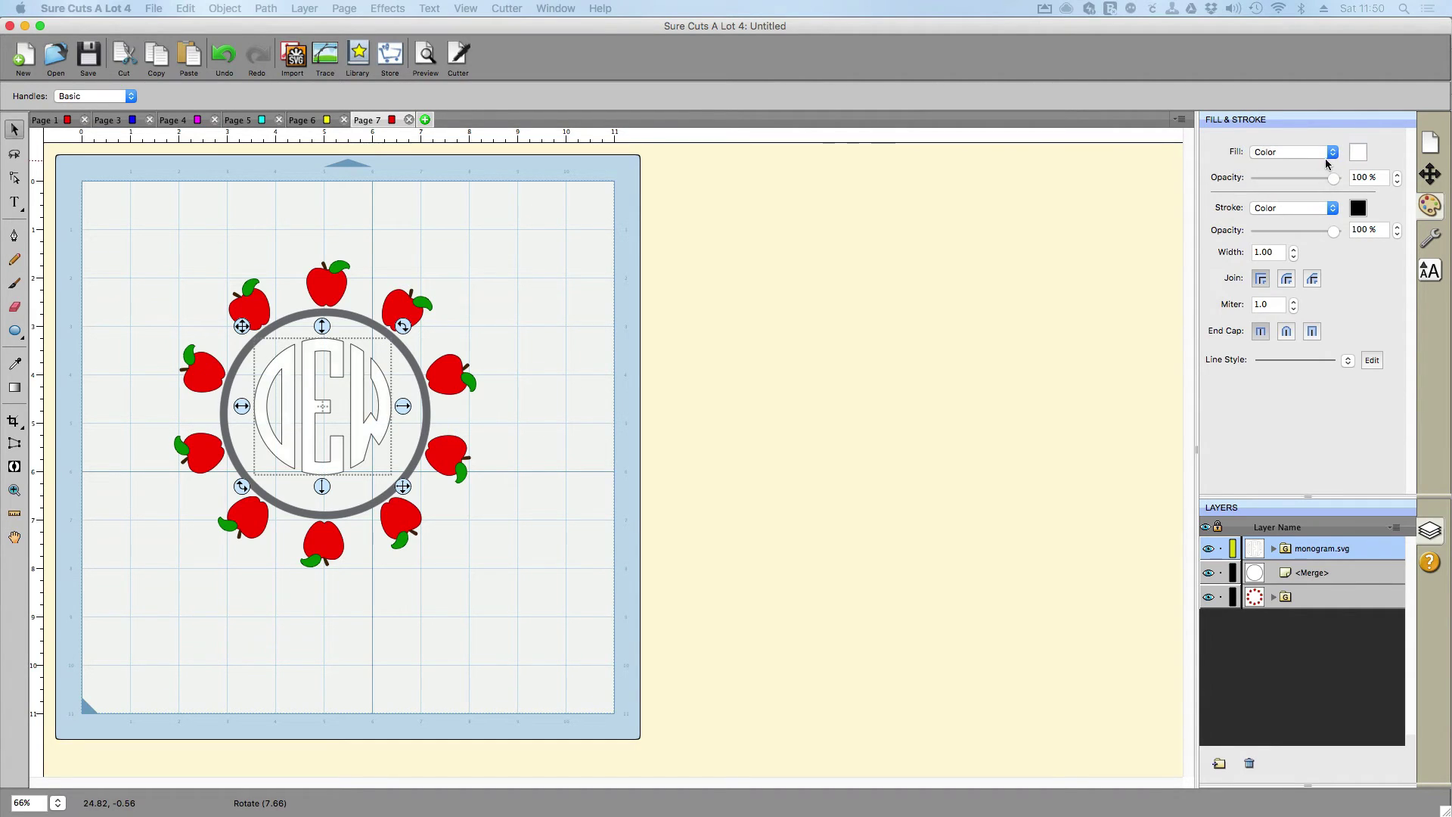
click(1357, 153)
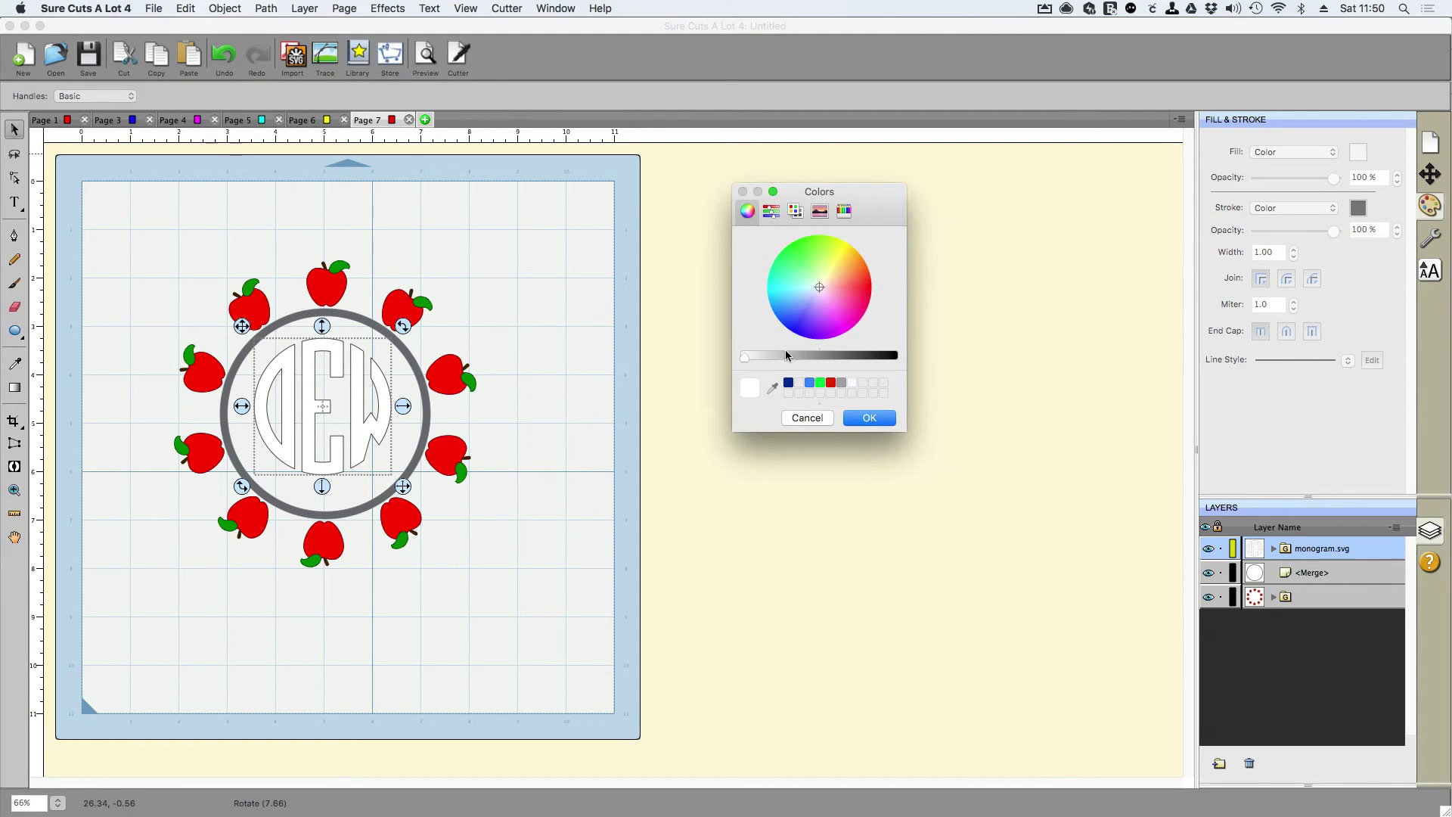
drag(745, 358, 950, 356)
click(885, 416)
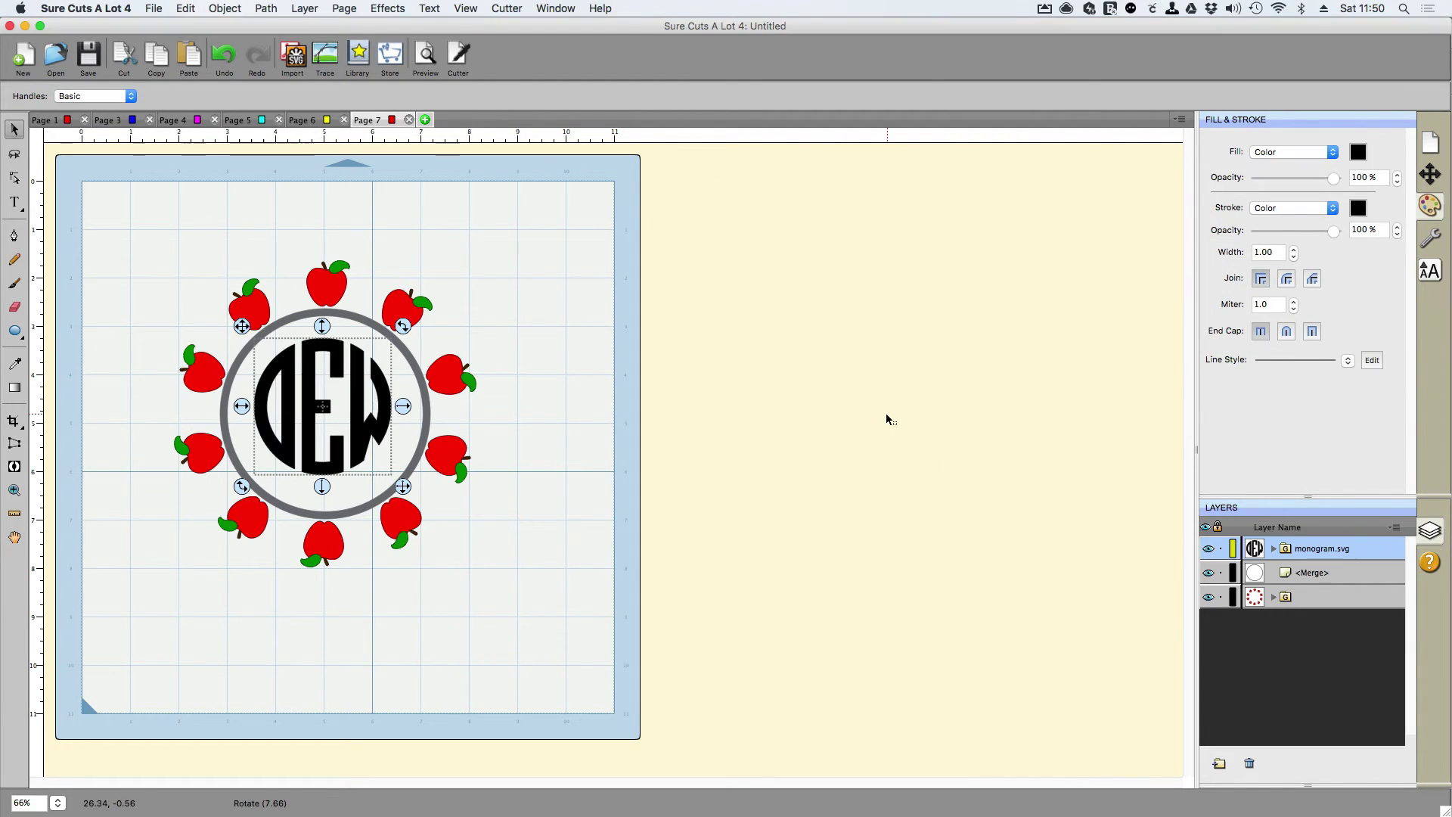
- Undo a trial rotation and nudge of the monogram, then select the grey ring
drag(404, 487, 441, 532)
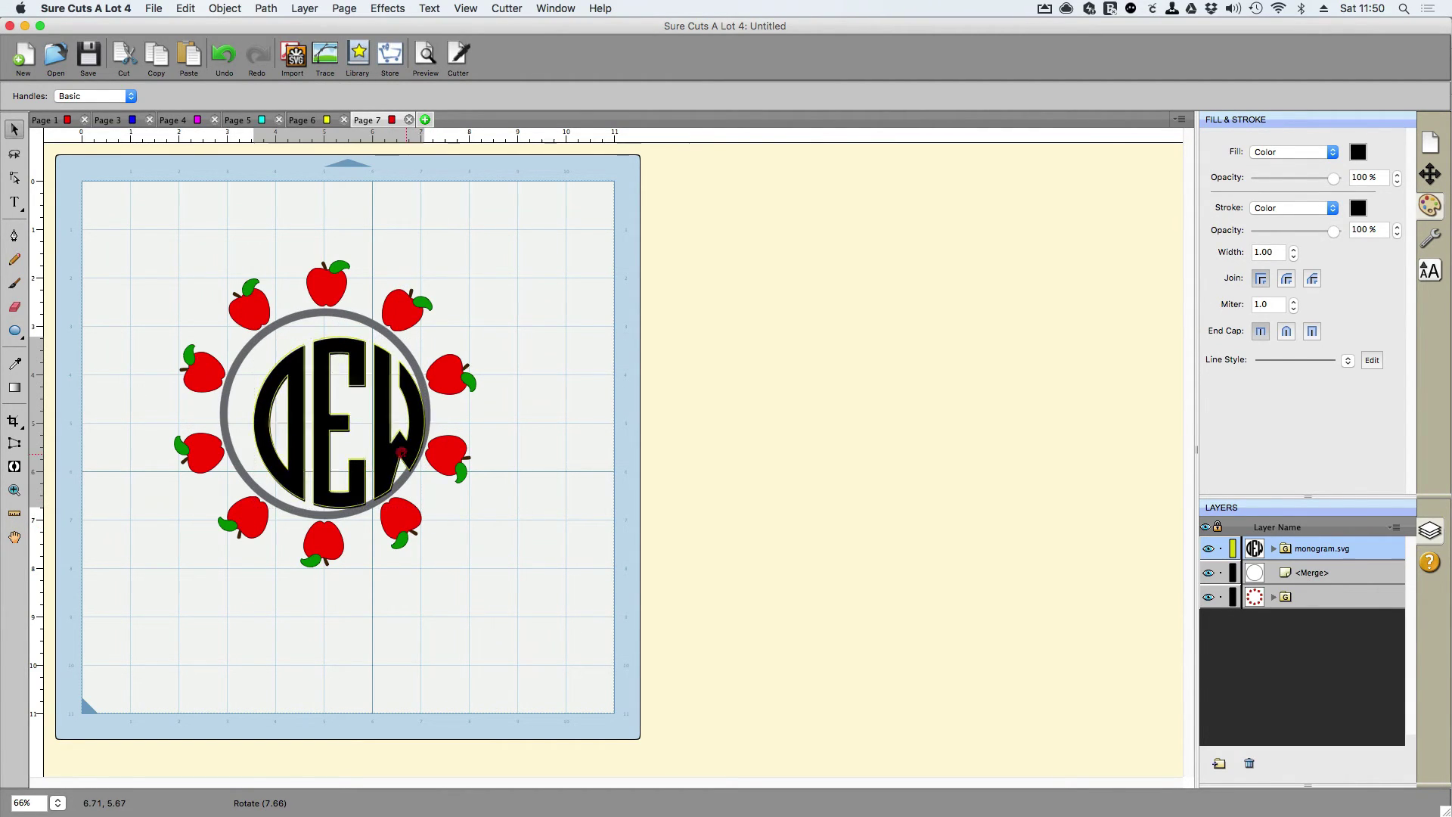
mouse_move(408, 456)
mouse_down()
mouse_move(387, 447)
mouse_move(398, 453)
mouse_up()
key(super+z)
key(super+z)
key(super+z)
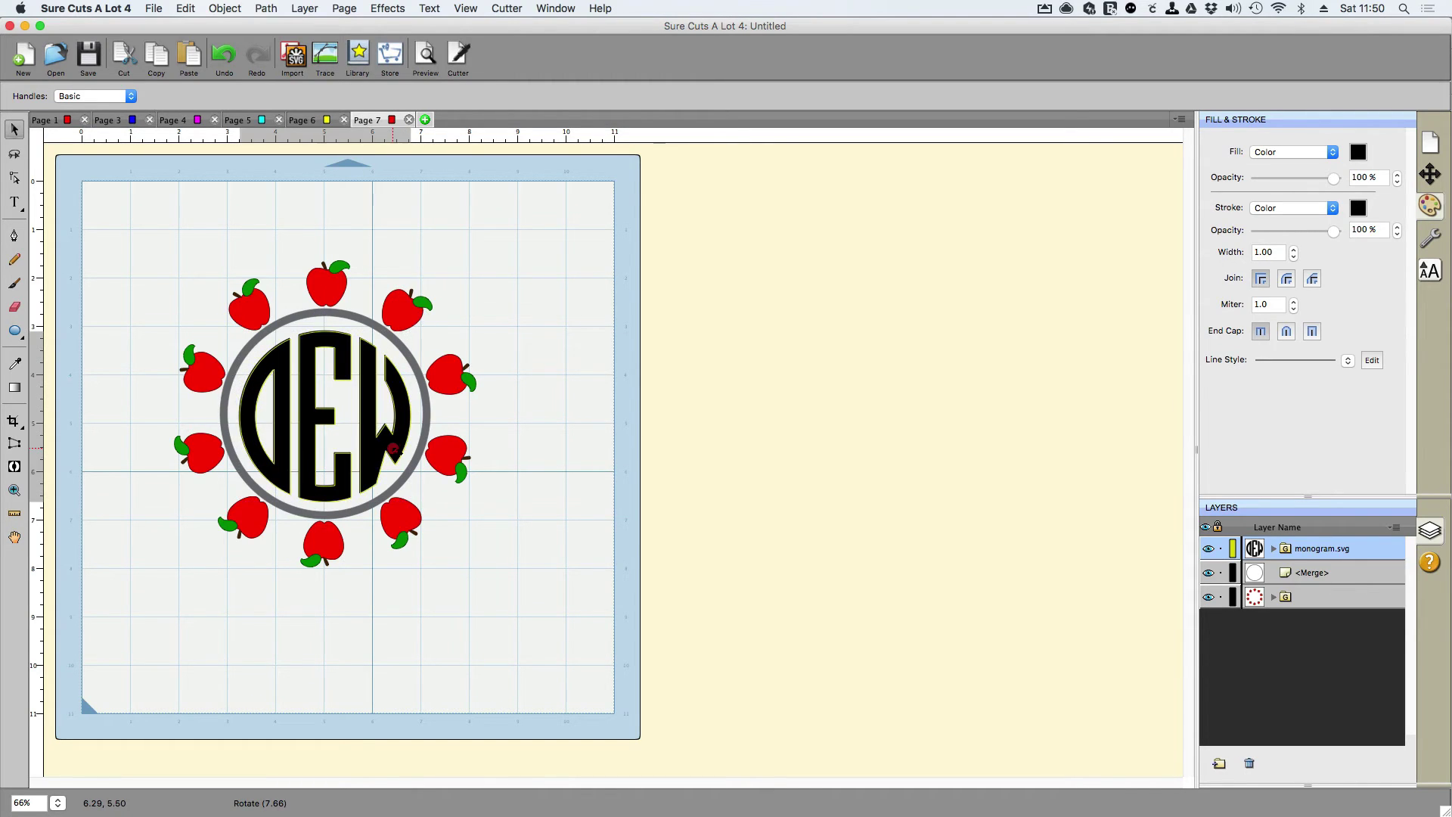
click(543, 465)
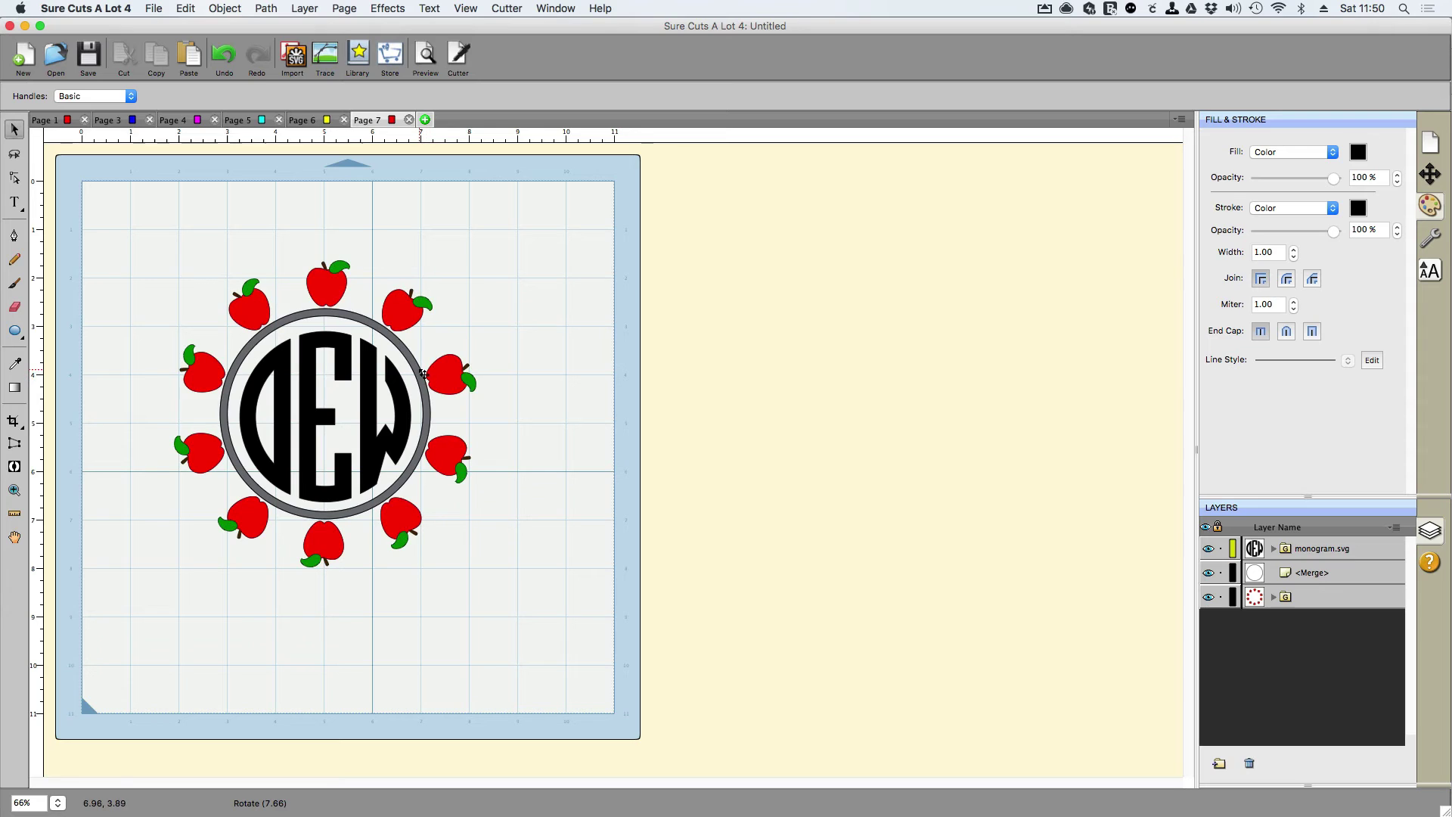
click(428, 363)
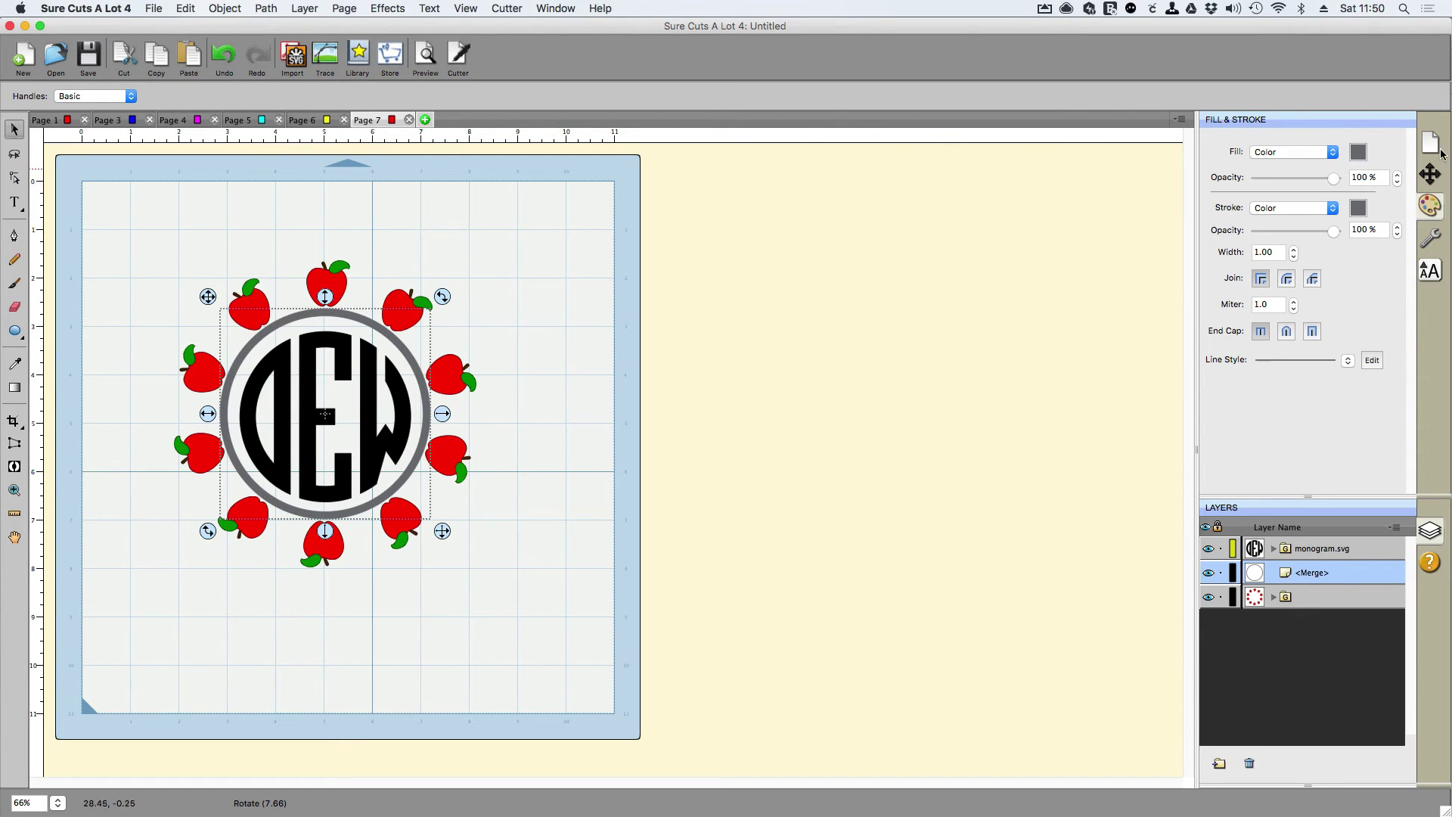
- Fill the ring with green eyedropped from an apple leaf, then reselect the monogram
click(1359, 152)
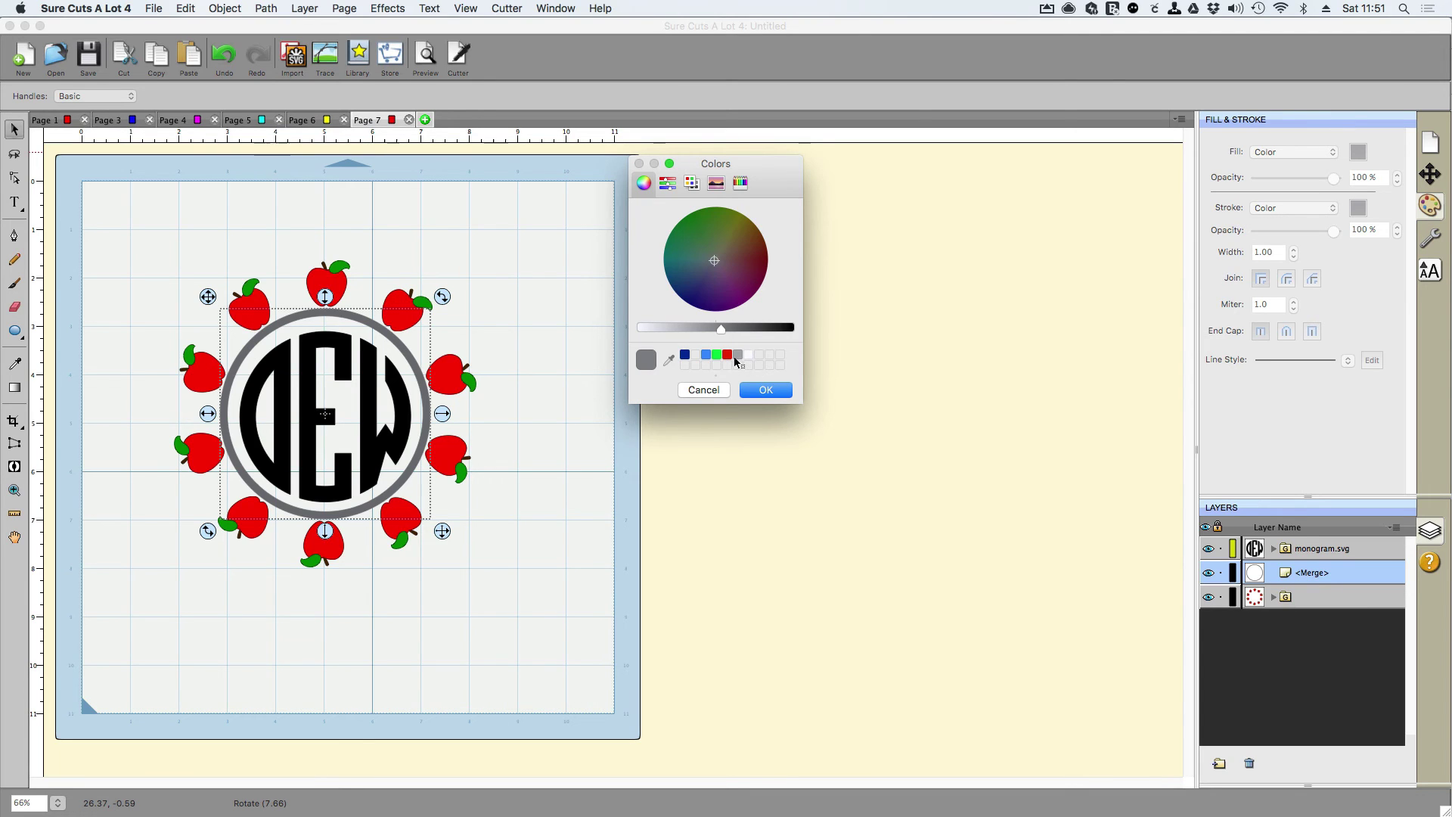
click(668, 361)
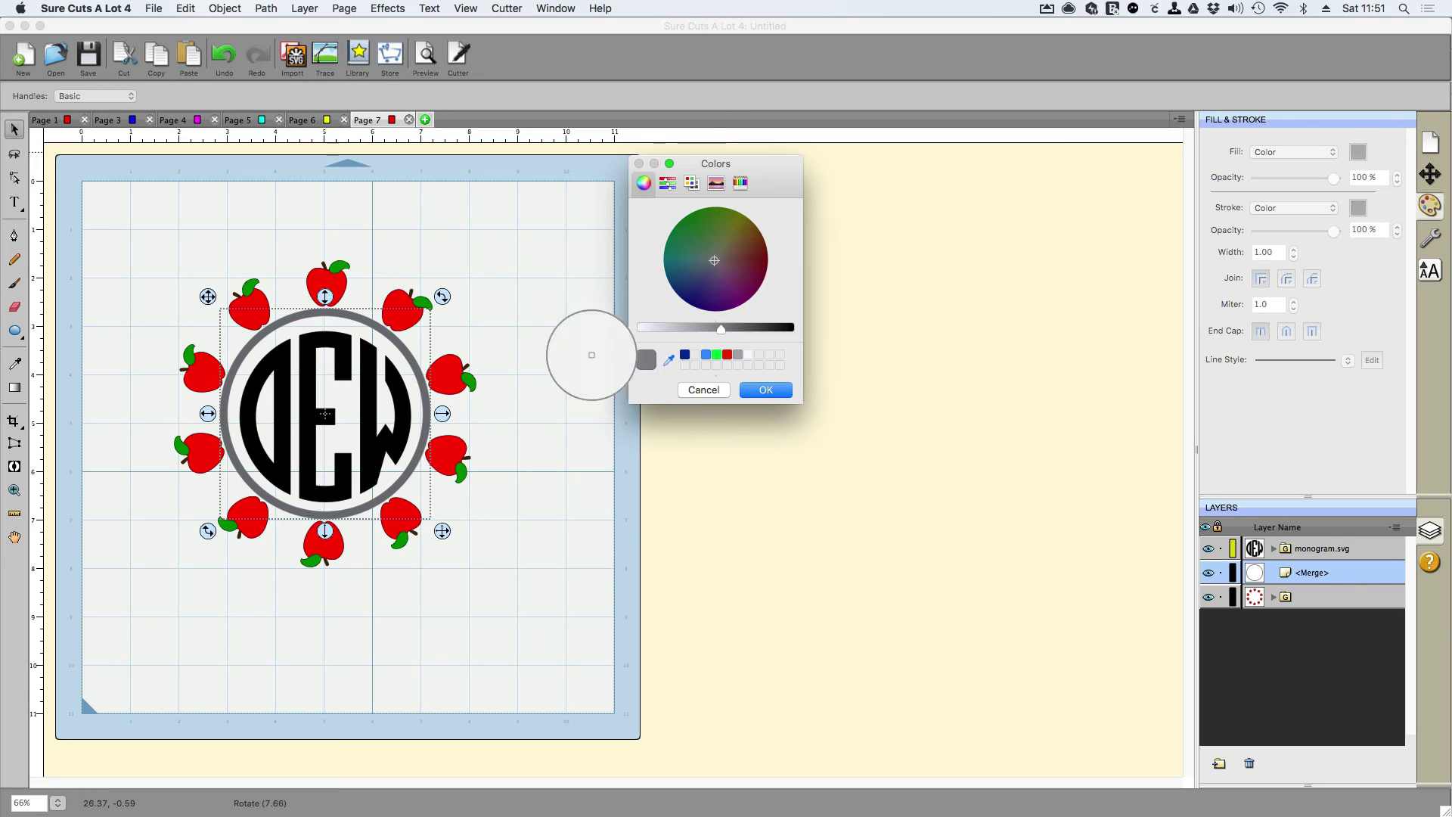
click(421, 304)
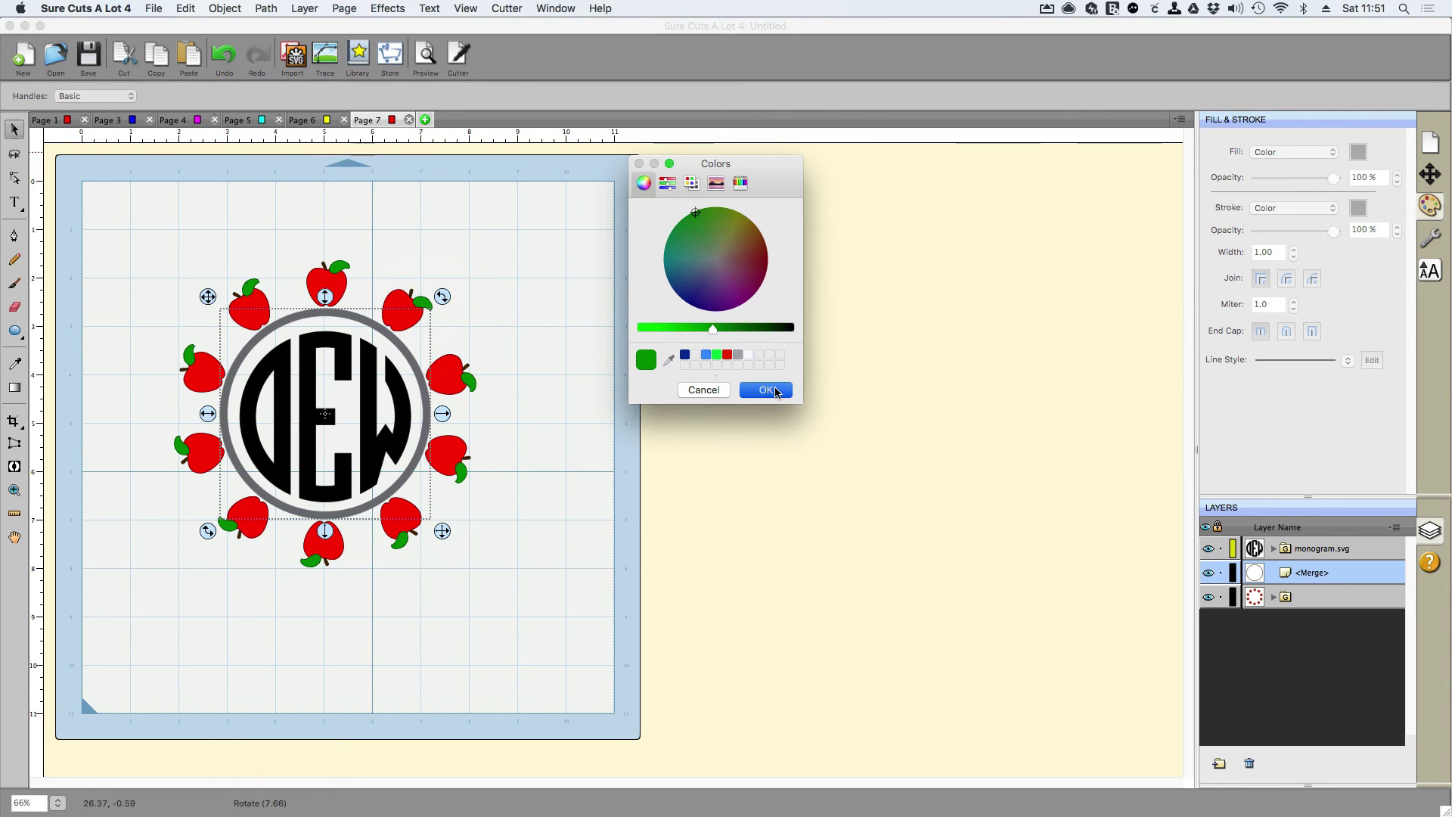
click(741, 390)
click(325, 415)
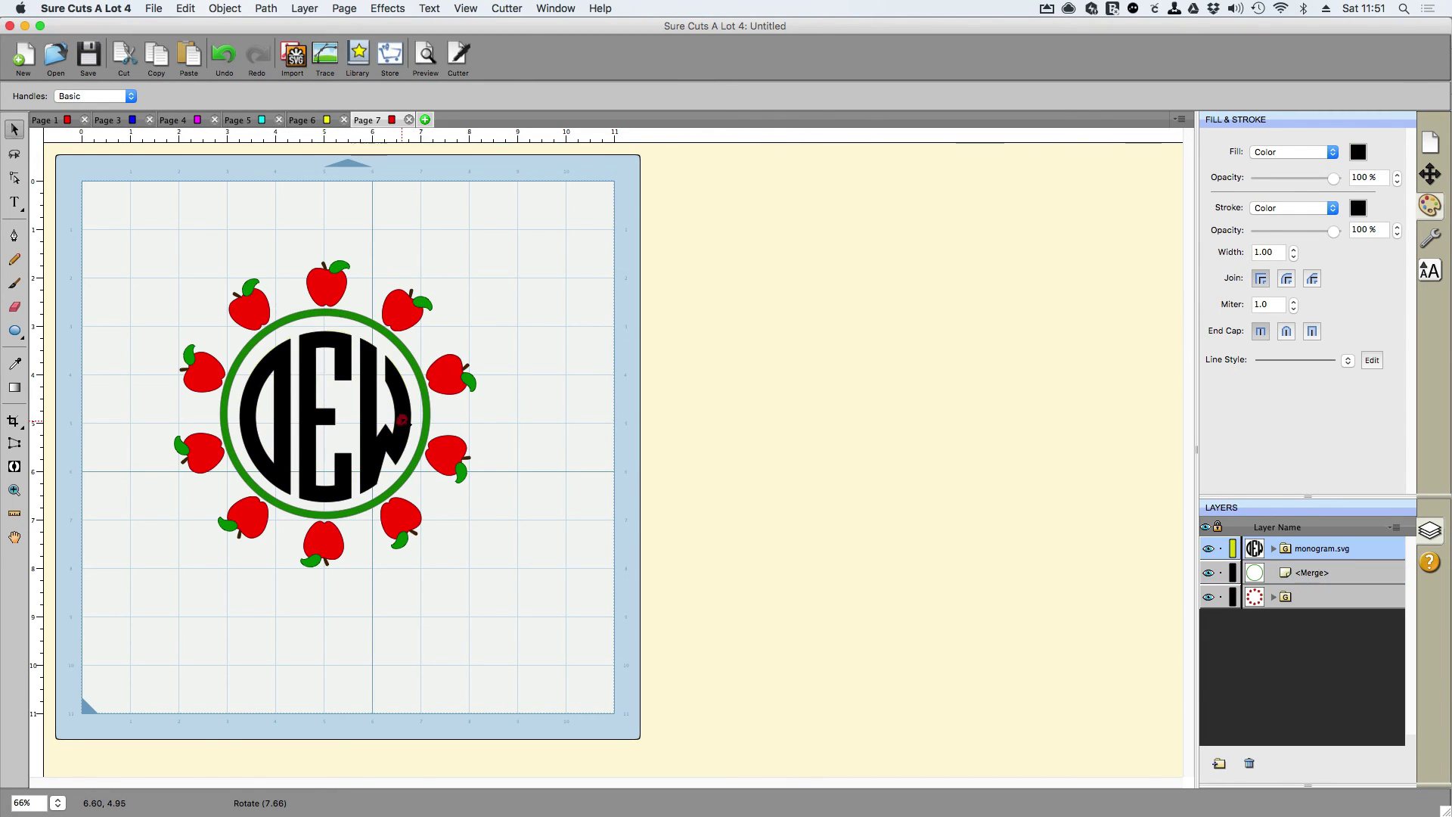